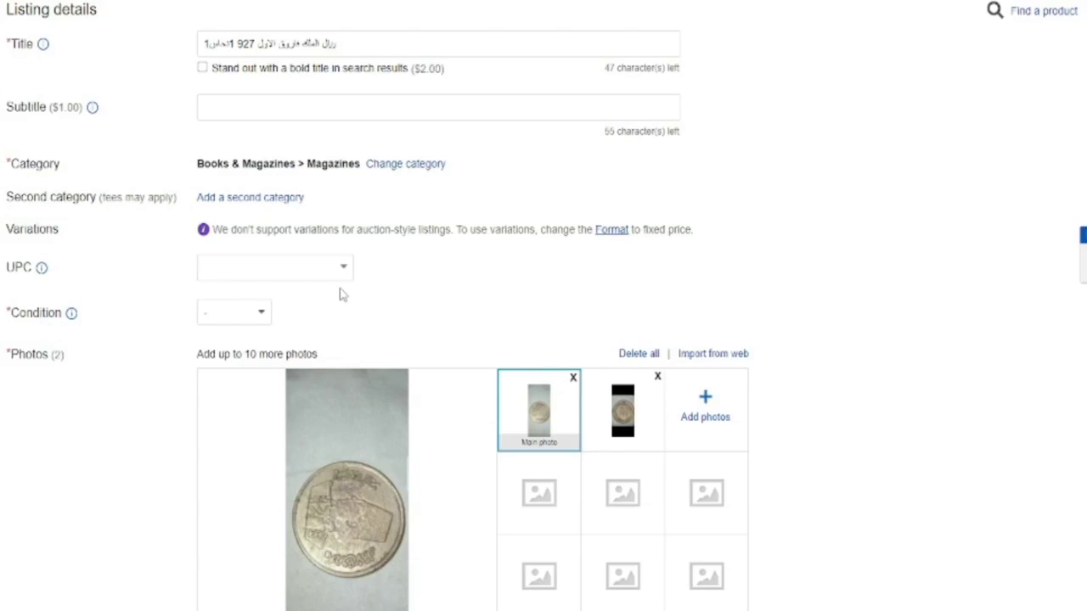
Check the available item conditions without choosing one, and enter "انظر الصورة" as the listing's UPC
click(259, 314)
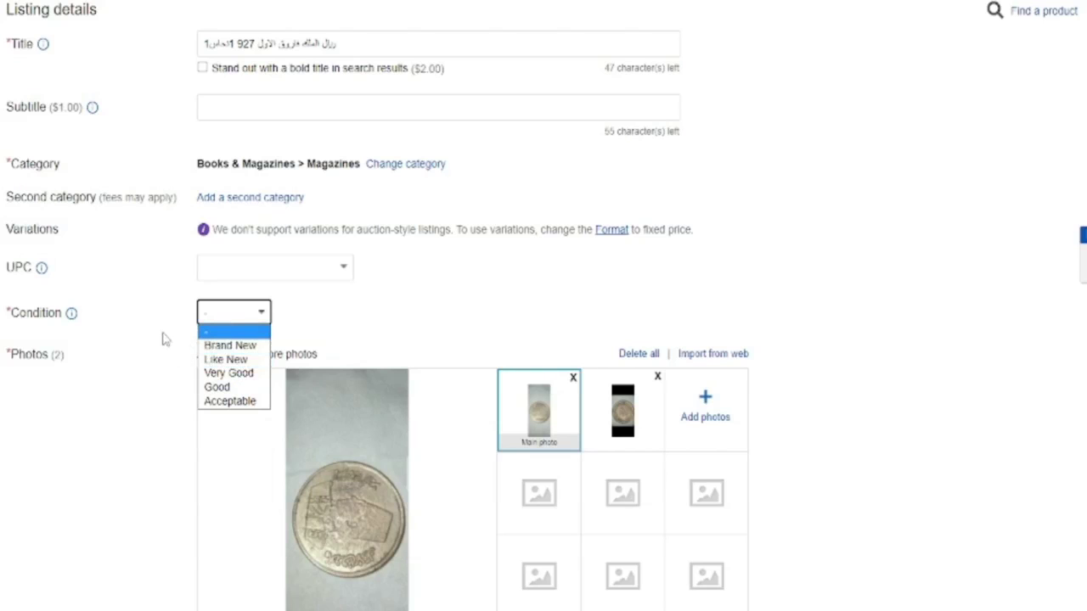
click(364, 262)
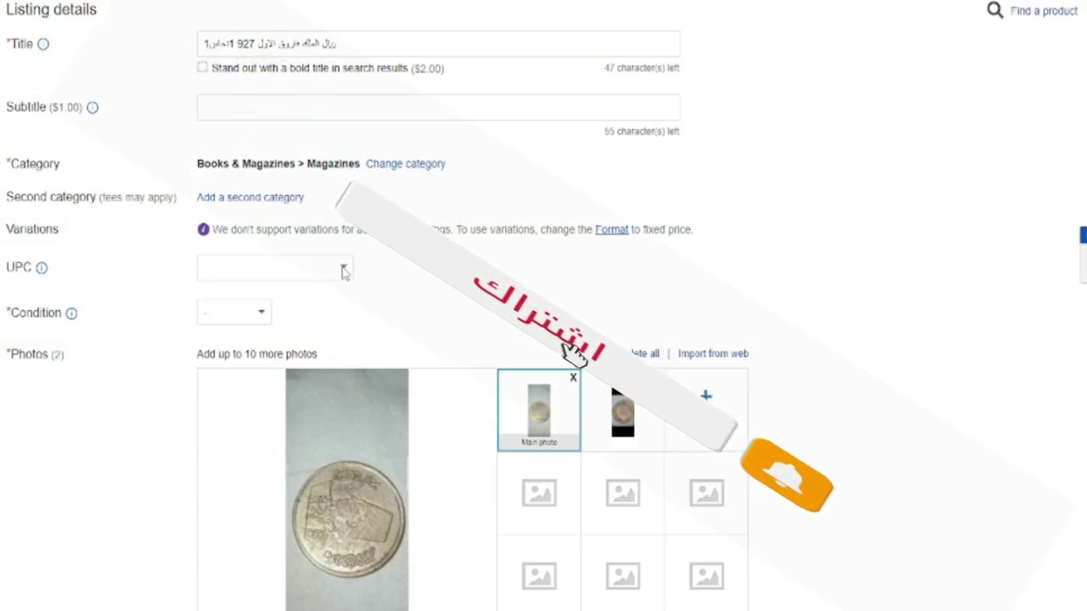
click(325, 266)
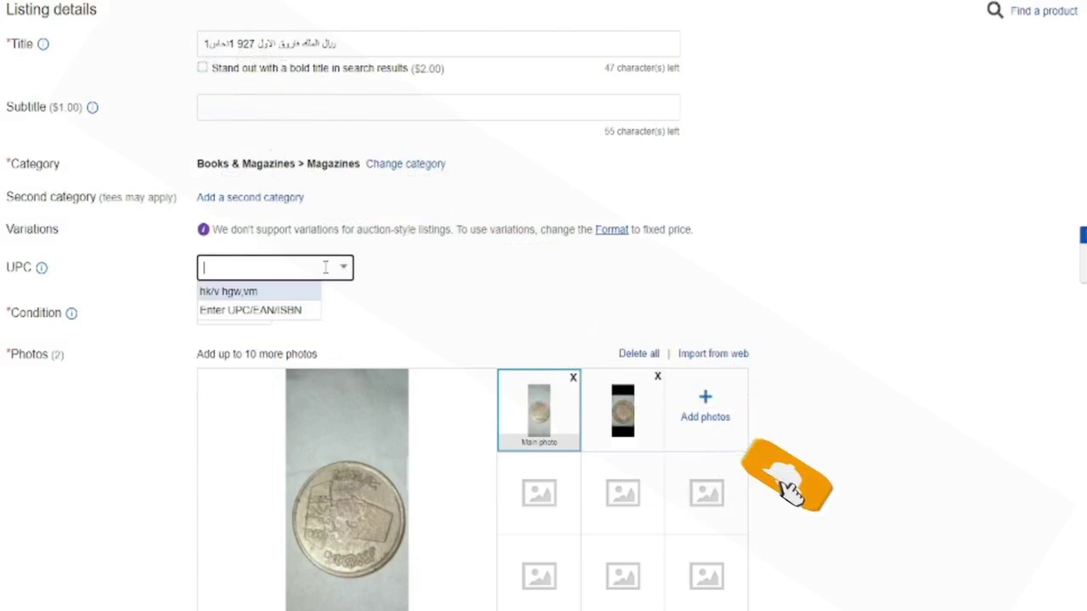
key(Escape)
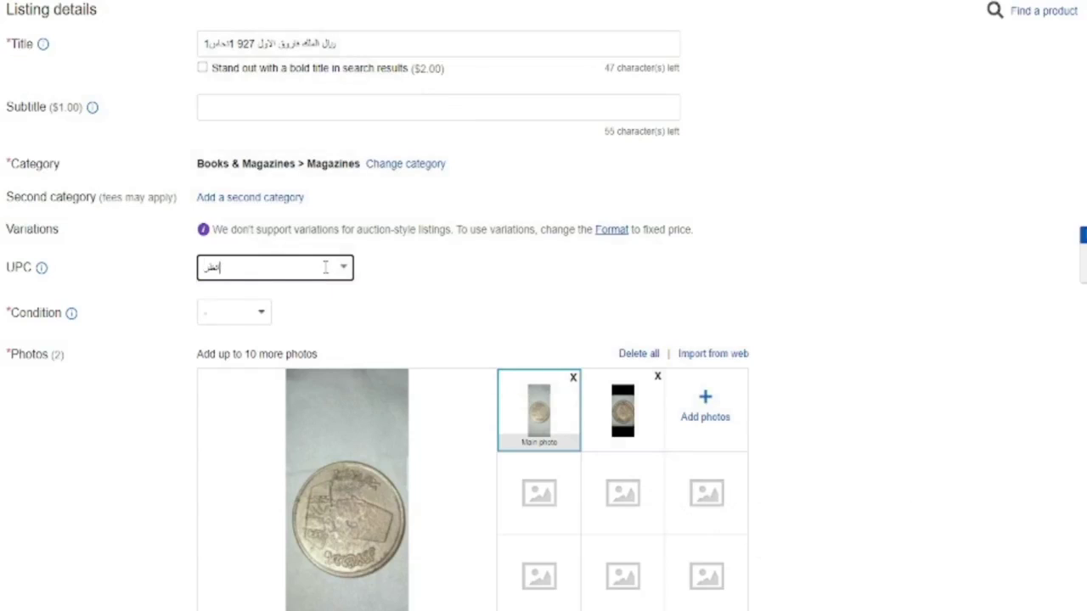
text(الصورة)
key(Return)
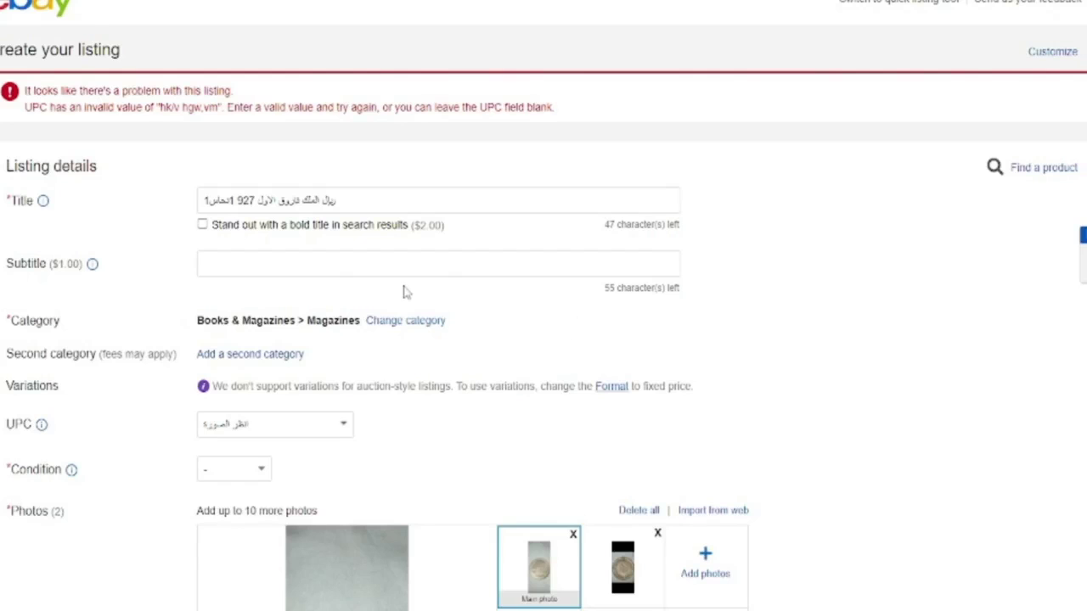
Examine the listing's photo section with the image files available to add, and the options for the required Publication Name
scroll(268, 420, down, 2)
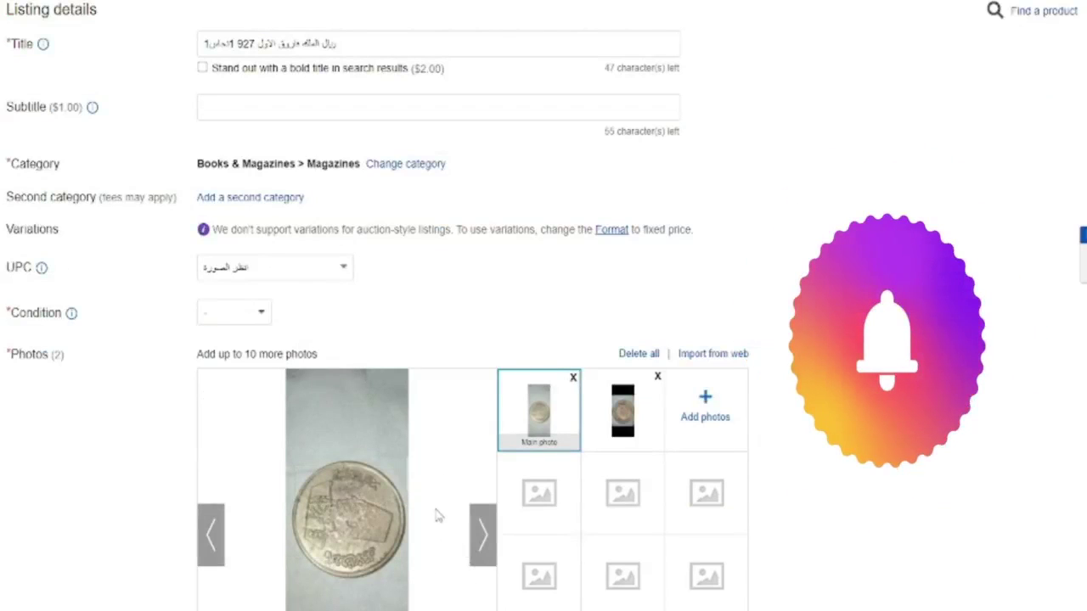
click(698, 412)
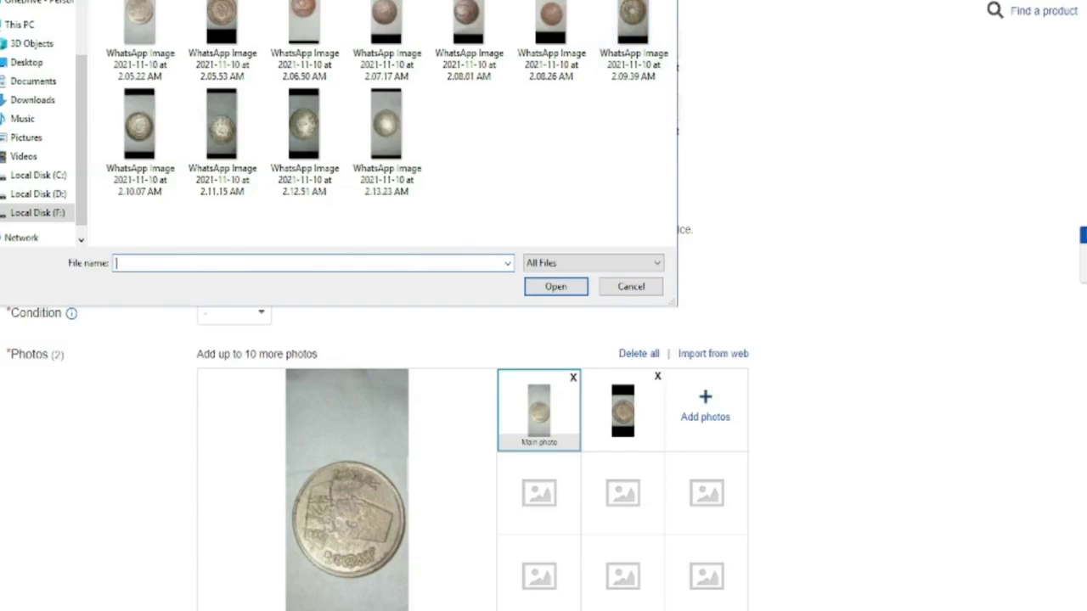
key(Escape)
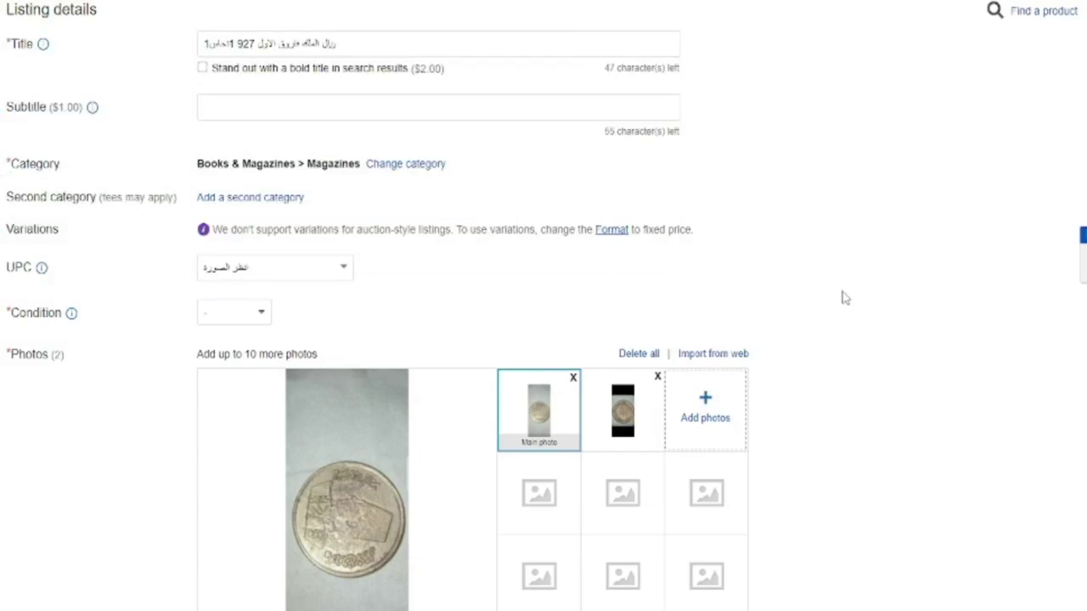
scroll(841, 297, down, 1)
scroll(692, 284, down, 3)
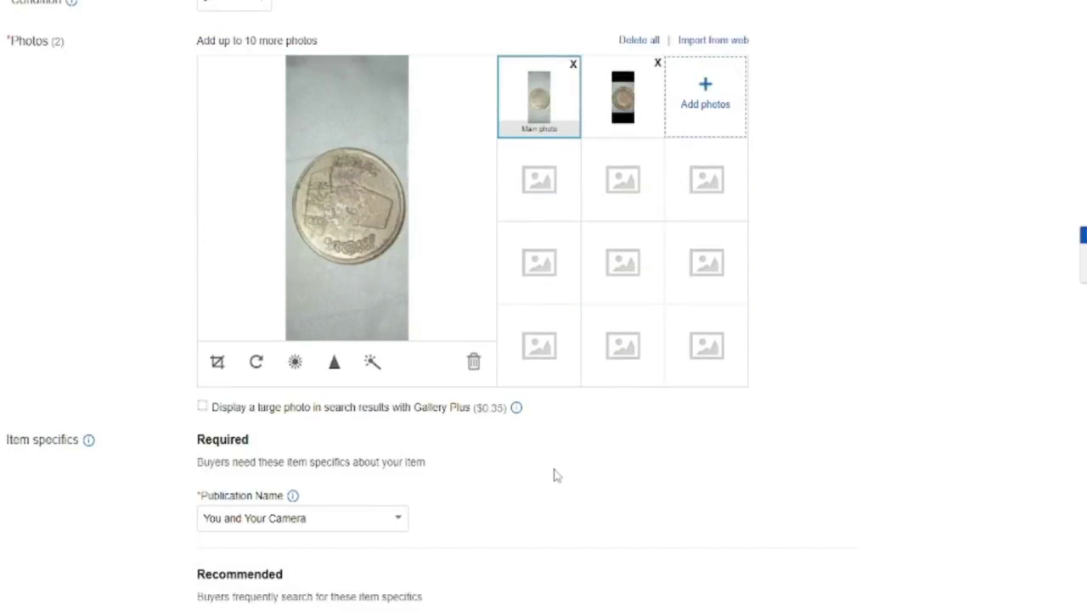
scroll(553, 476, up, 1)
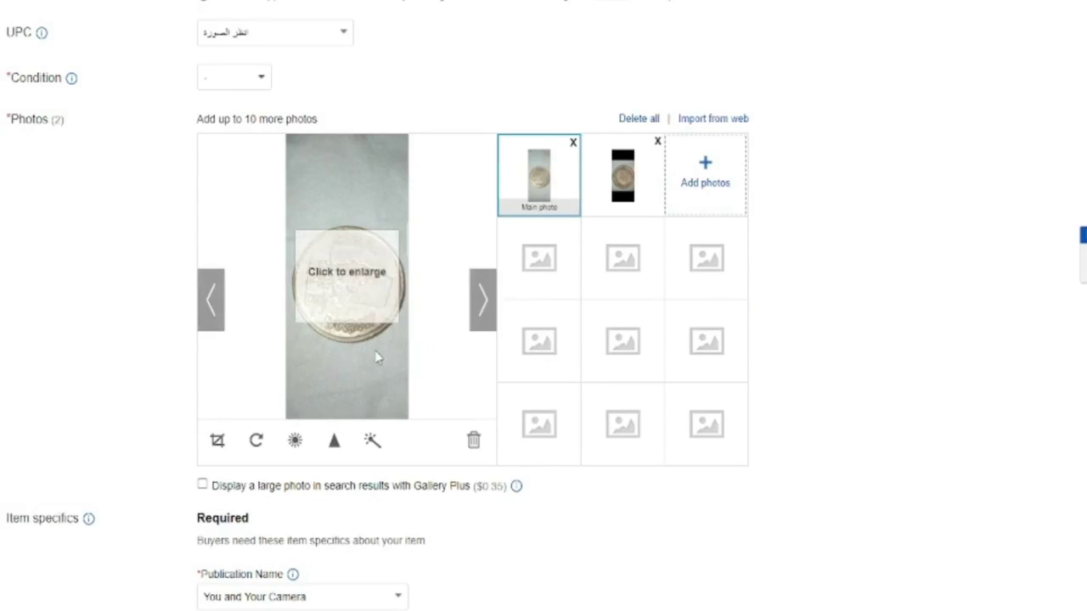
scroll(374, 357, down, 2)
scroll(302, 360, down, 1)
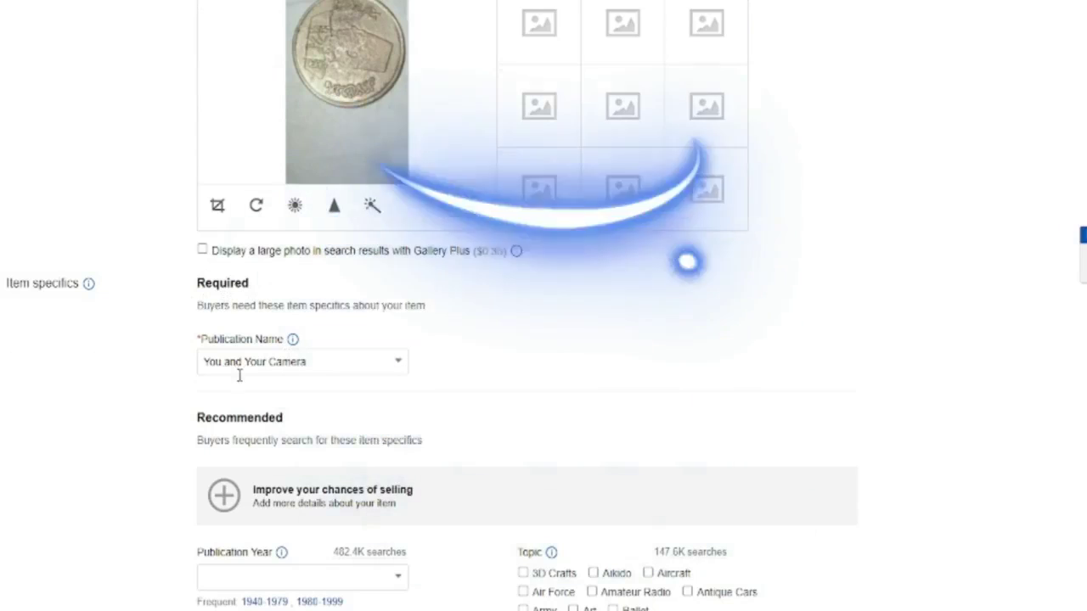
click(398, 362)
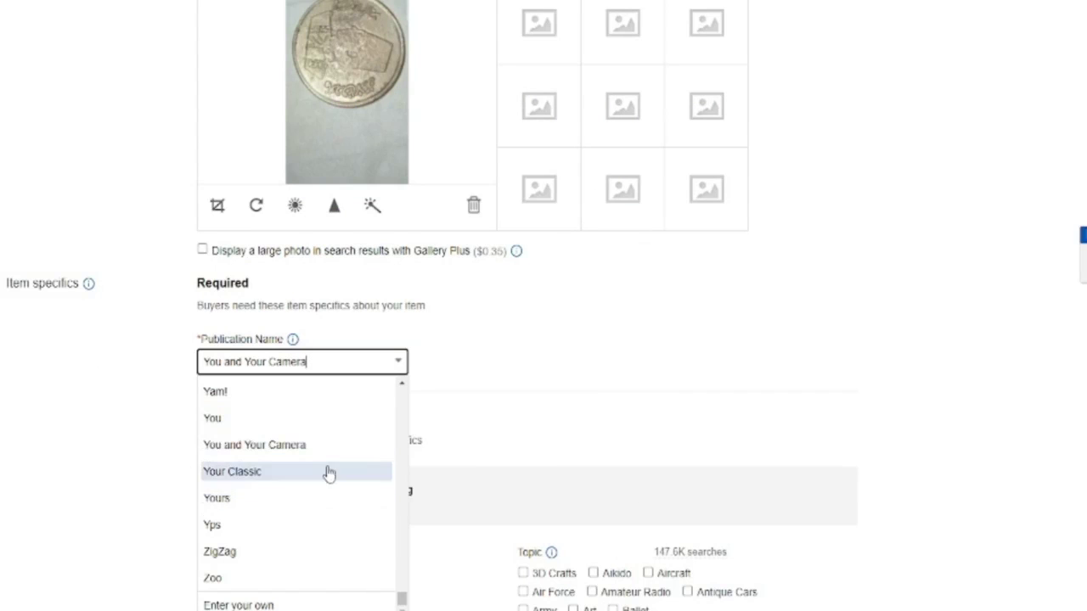
scroll(340, 462, down, 2)
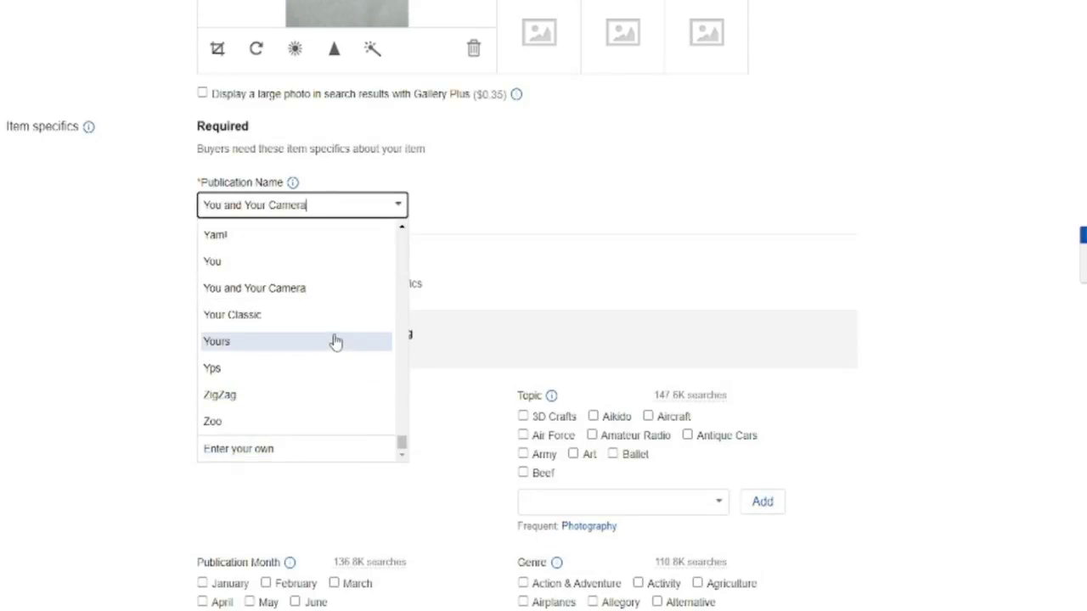
click(528, 211)
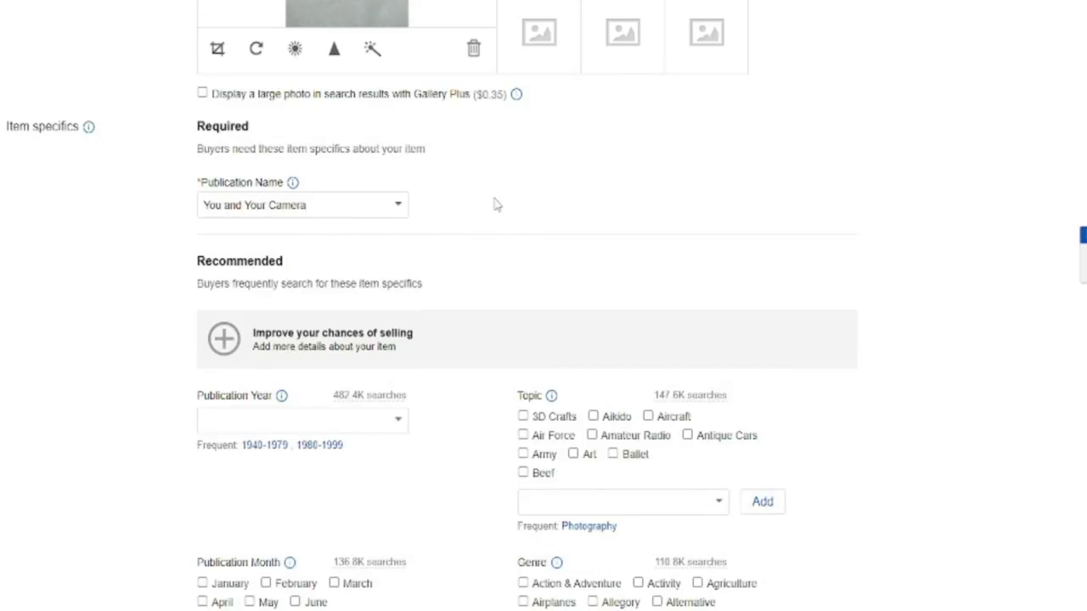
scroll(420, 308, down, 2)
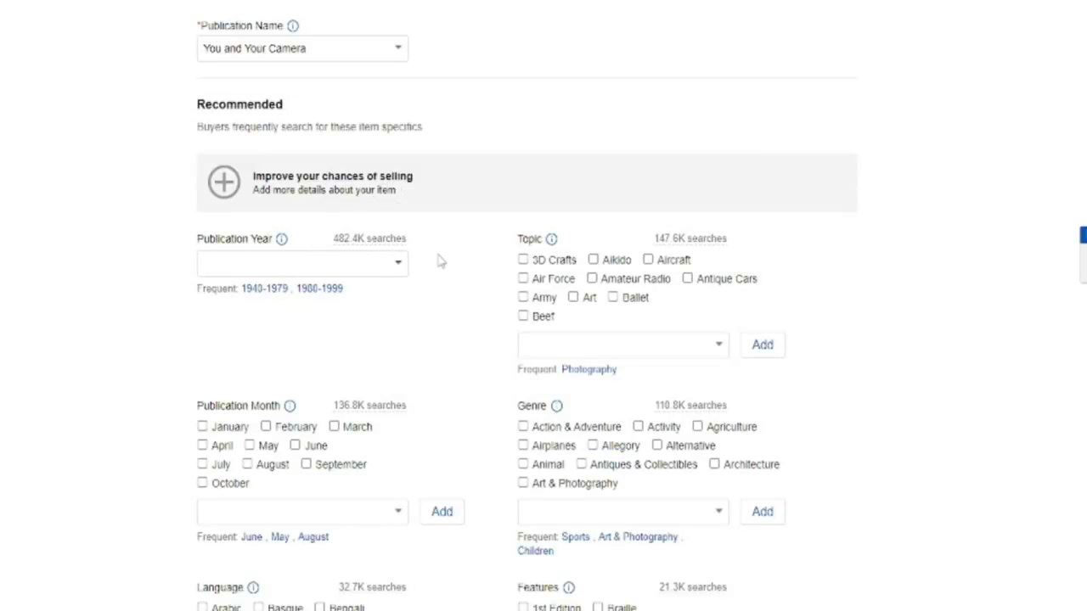
scroll(419, 284, up, 2)
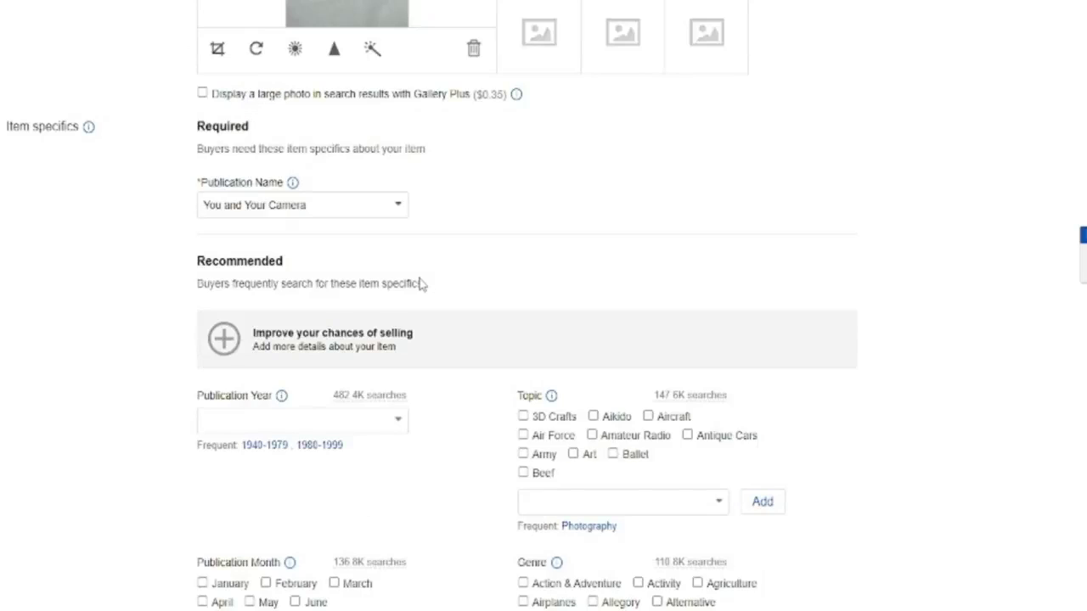
Set the Publication Year in the recommended item specifics to 1927
scroll(420, 279, down, 4)
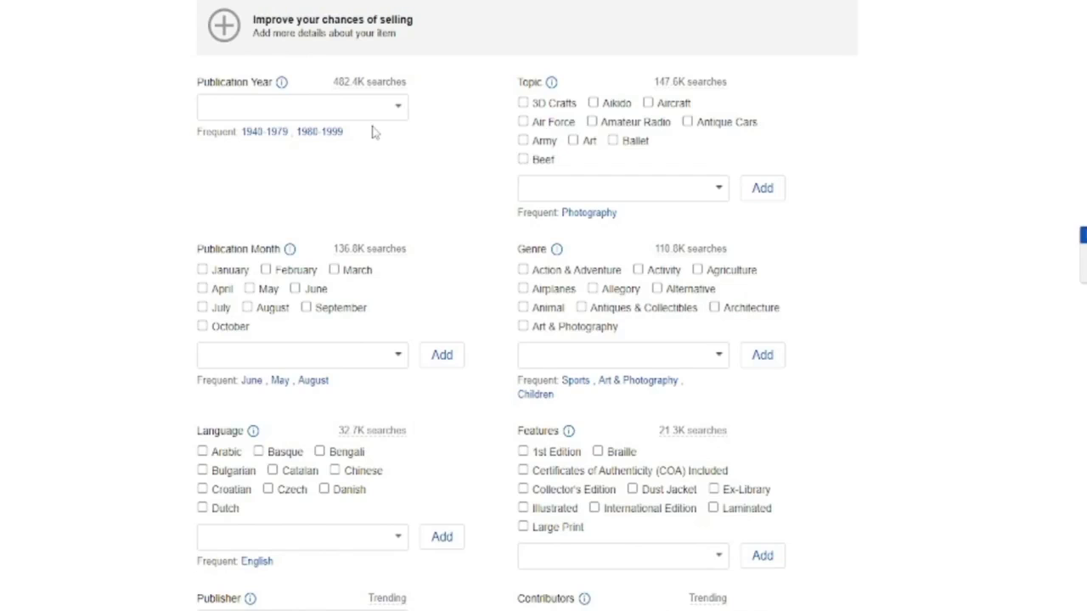
click(397, 109)
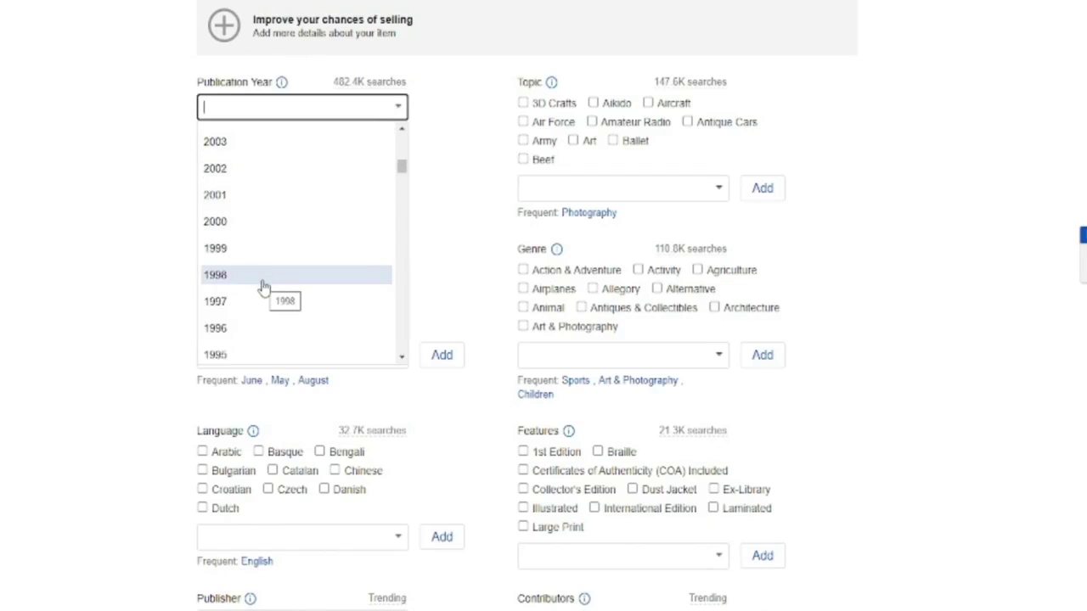
scroll(264, 289, down, 1)
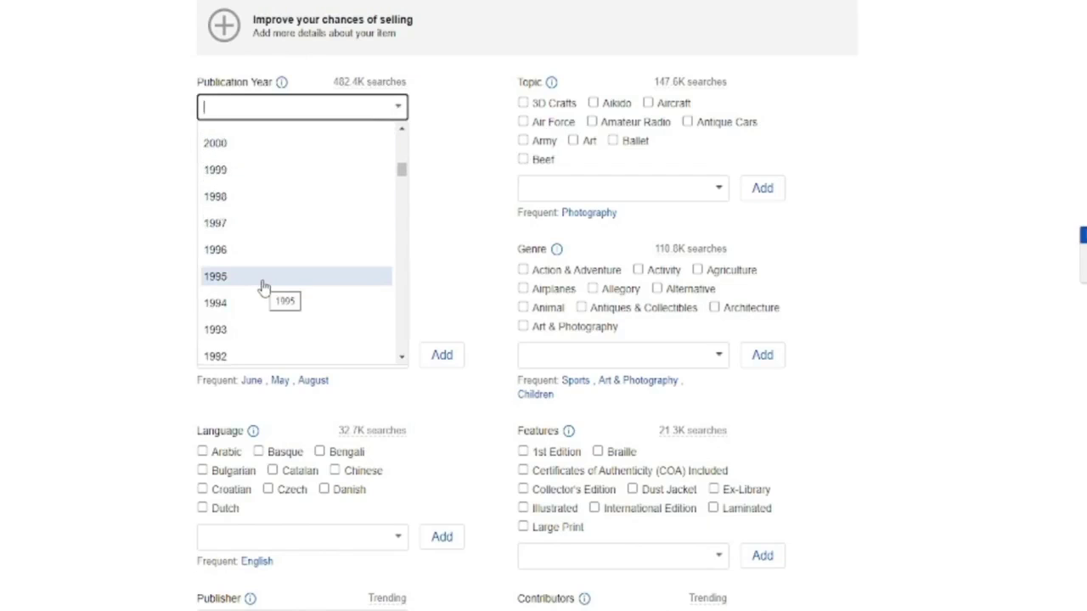
scroll(264, 288, up, 2)
scroll(264, 289, down, 15)
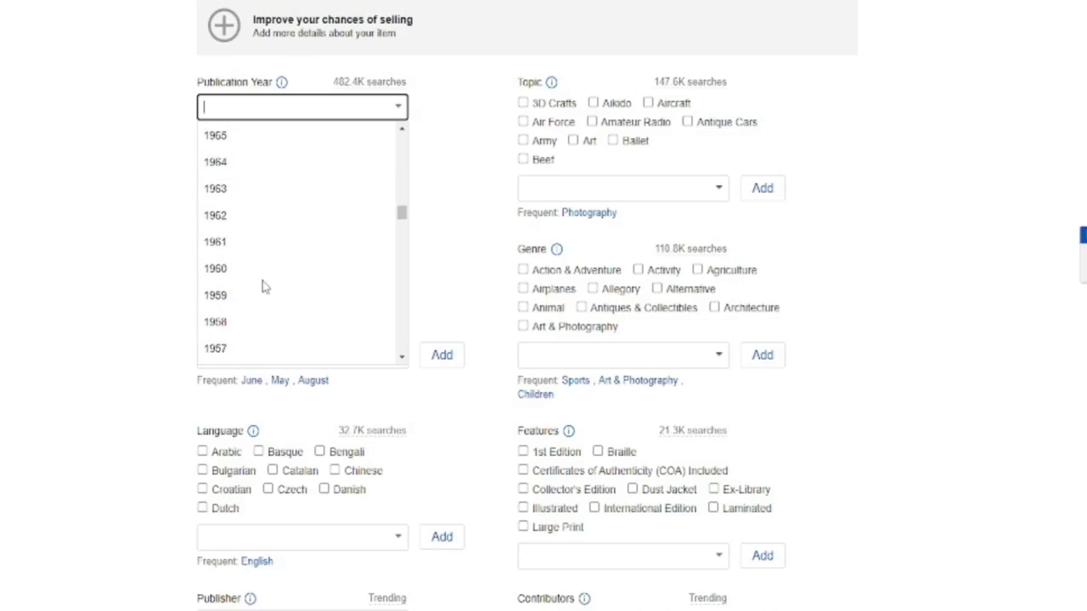
scroll(264, 287, down, 5)
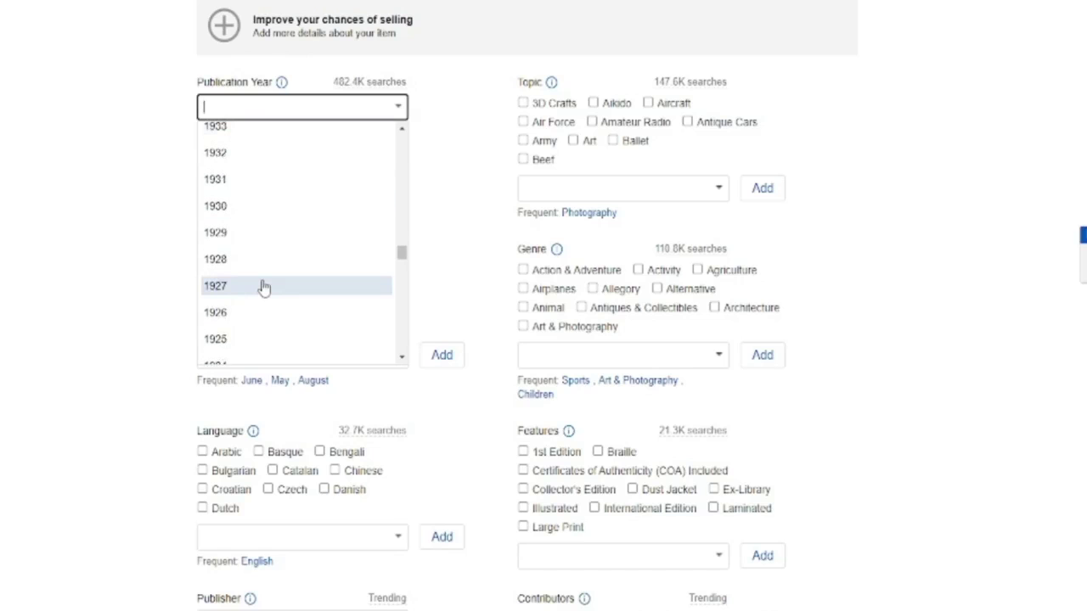
scroll(264, 289, down, 1)
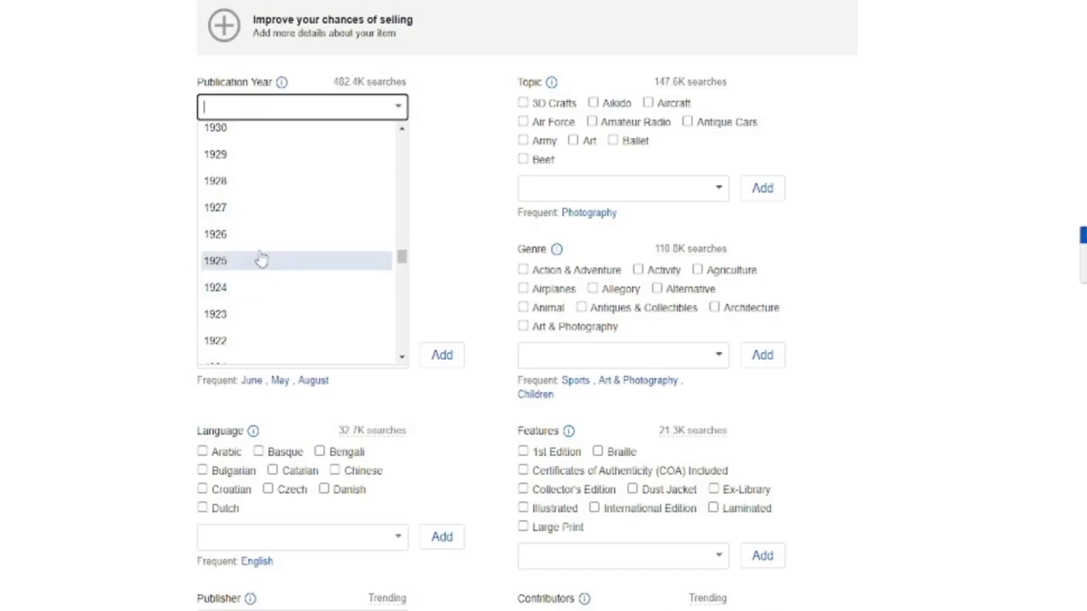
click(251, 208)
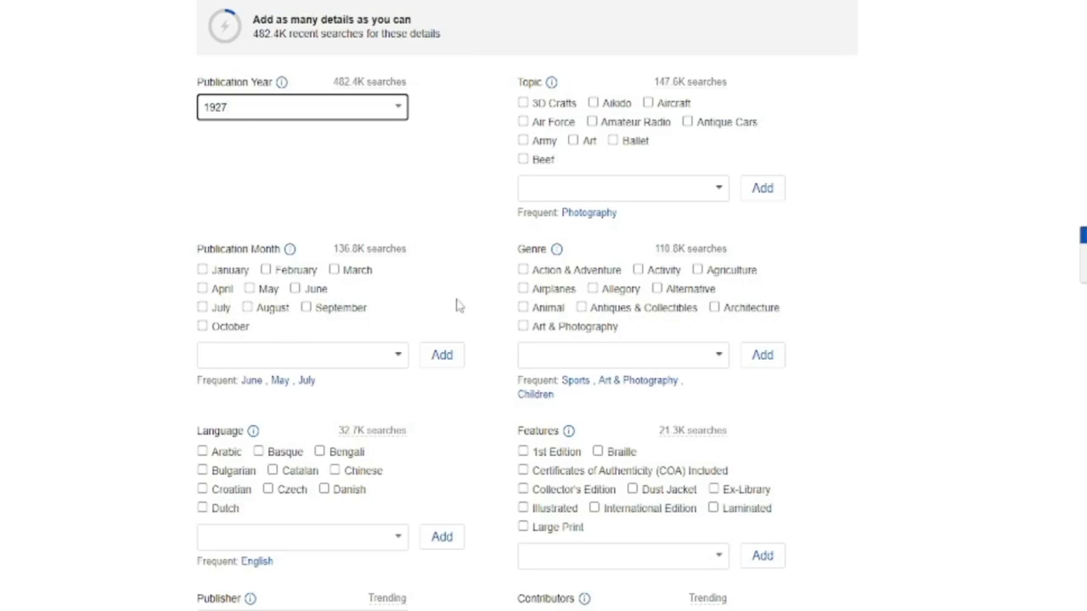
Review the remaining recommended item specifics, from publication month, genre and language to publisher, contributors and ISSN
scroll(146, 386, down, 1)
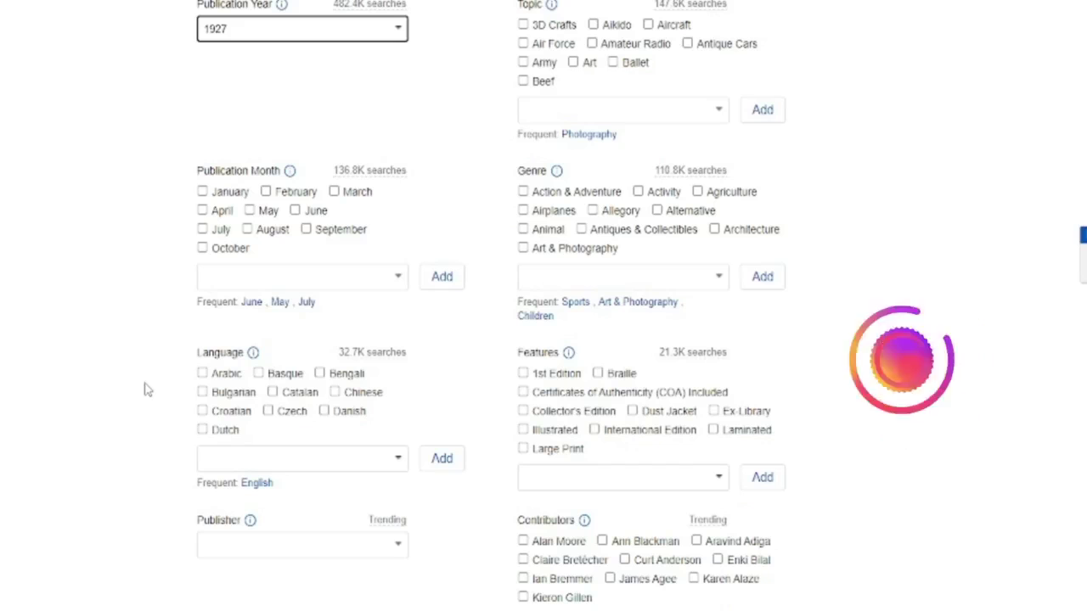
scroll(156, 374, down, 2)
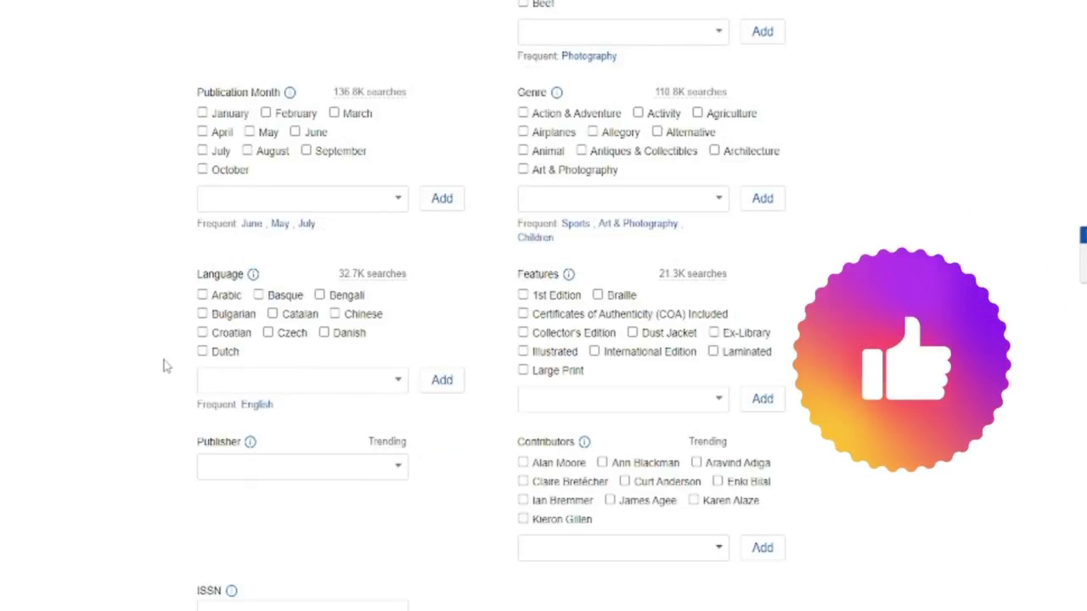
scroll(166, 366, down, 1)
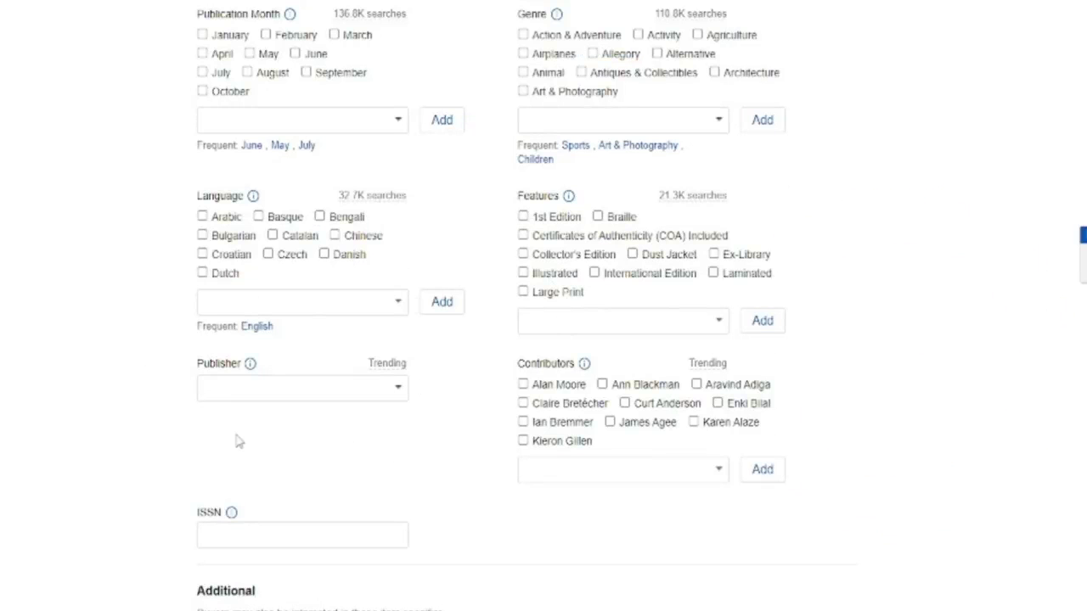
scroll(235, 438, down, 2)
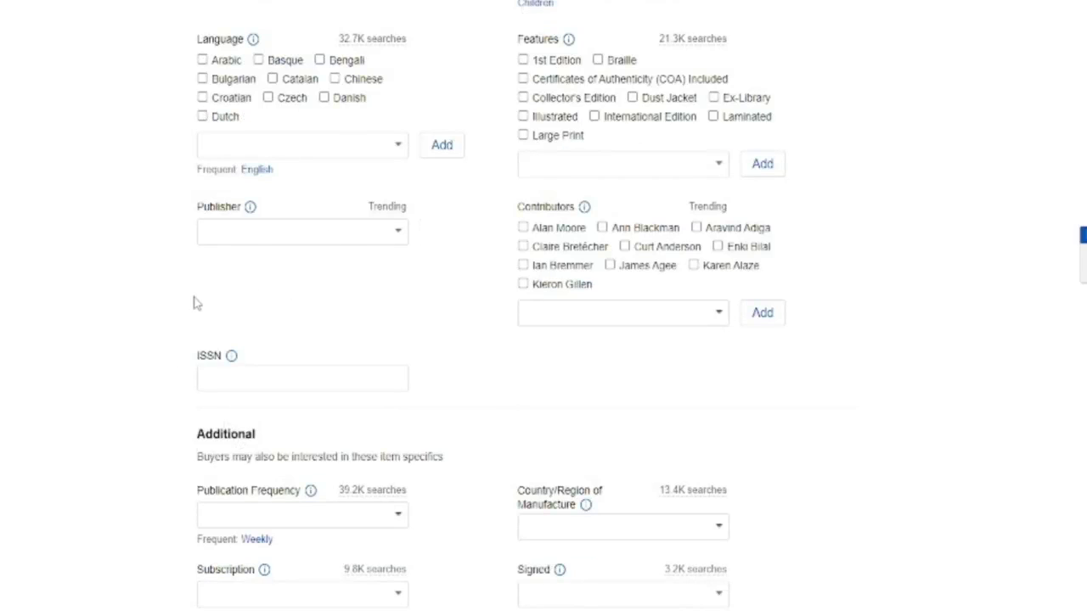
scroll(174, 300, down, 2)
scroll(170, 299, up, 3)
scroll(169, 299, up, 1)
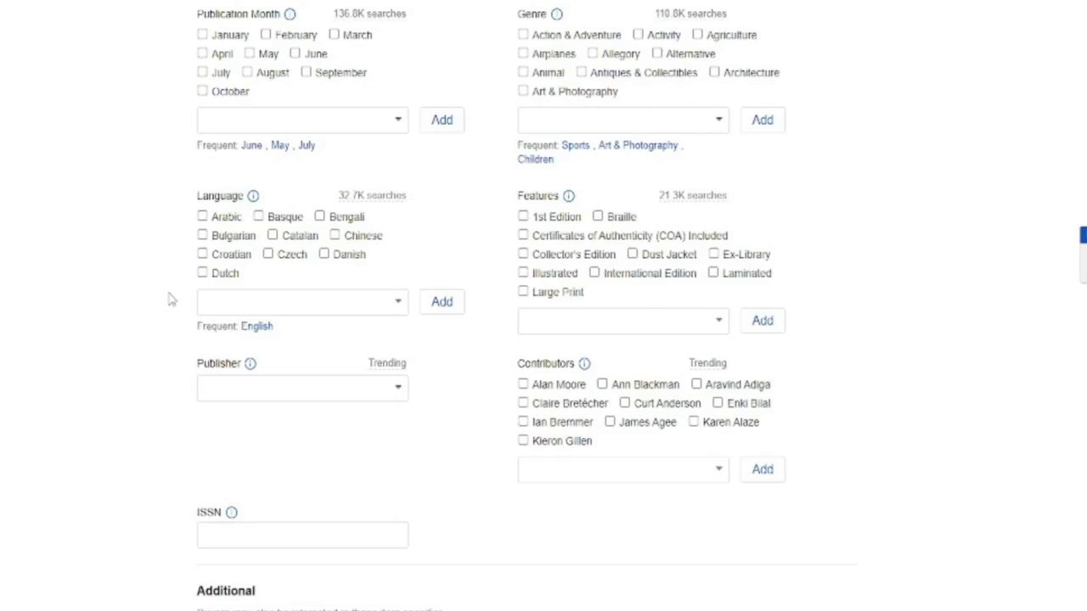
scroll(170, 299, down, 1)
scroll(169, 299, down, 2)
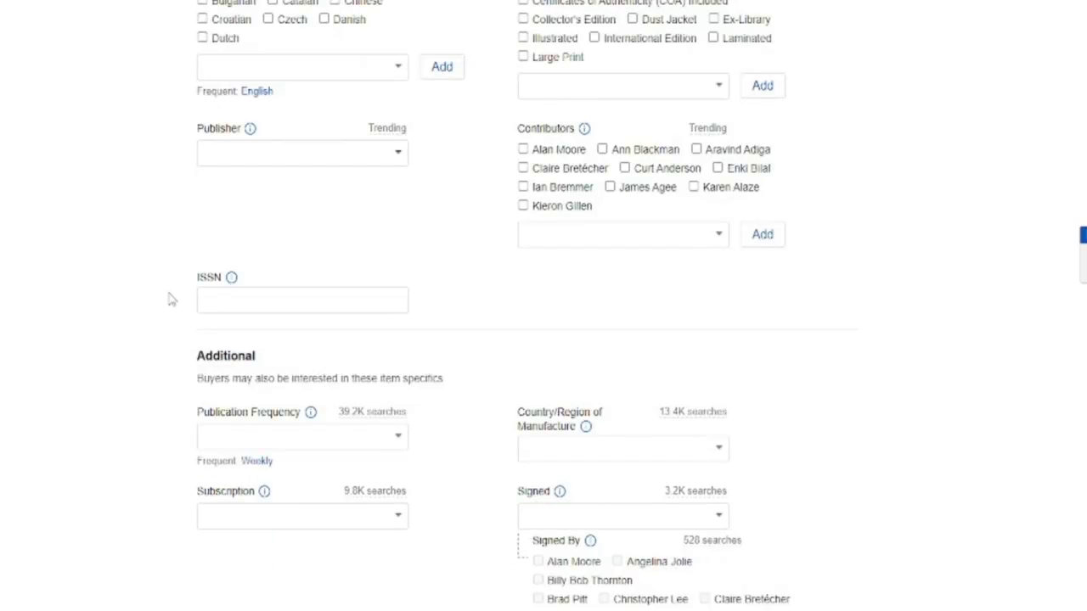
scroll(170, 299, down, 1)
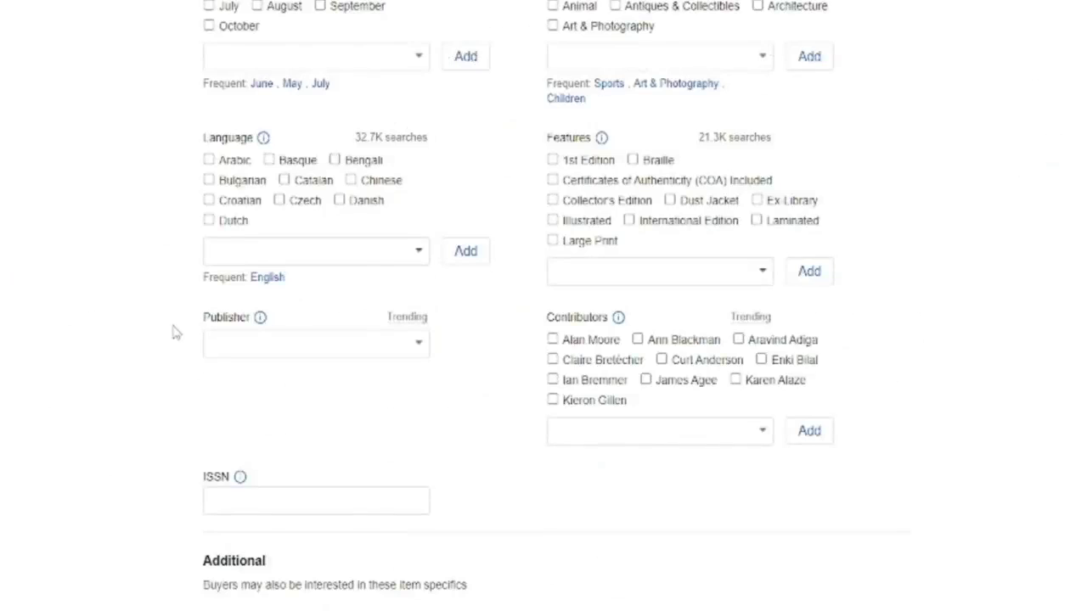
scroll(175, 332, down, 2)
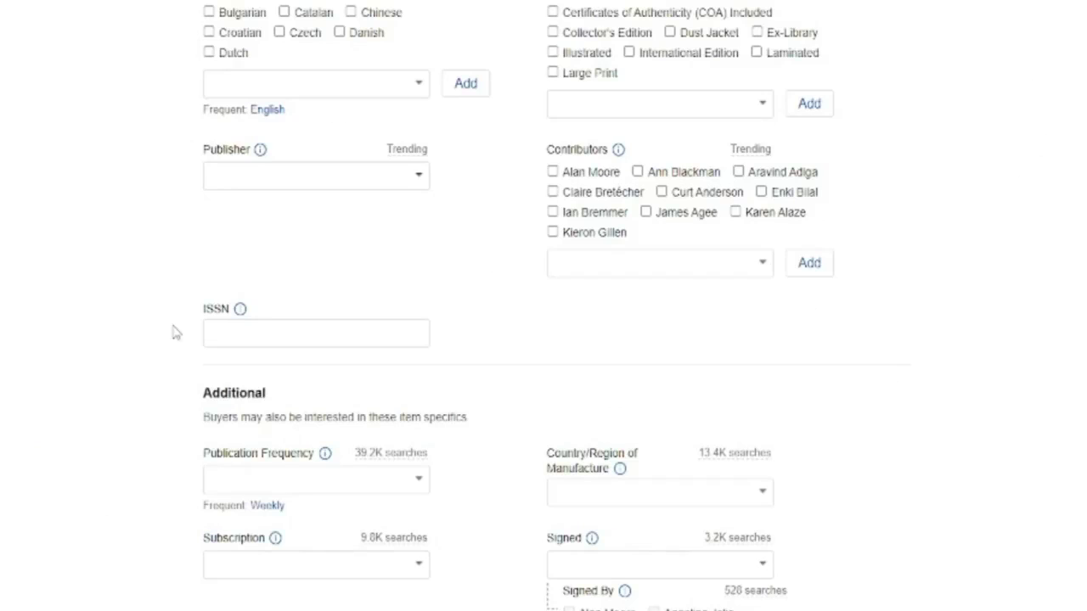
Set the Publication Frequency in the additional item specifics to Weekly
scroll(175, 332, down, 1)
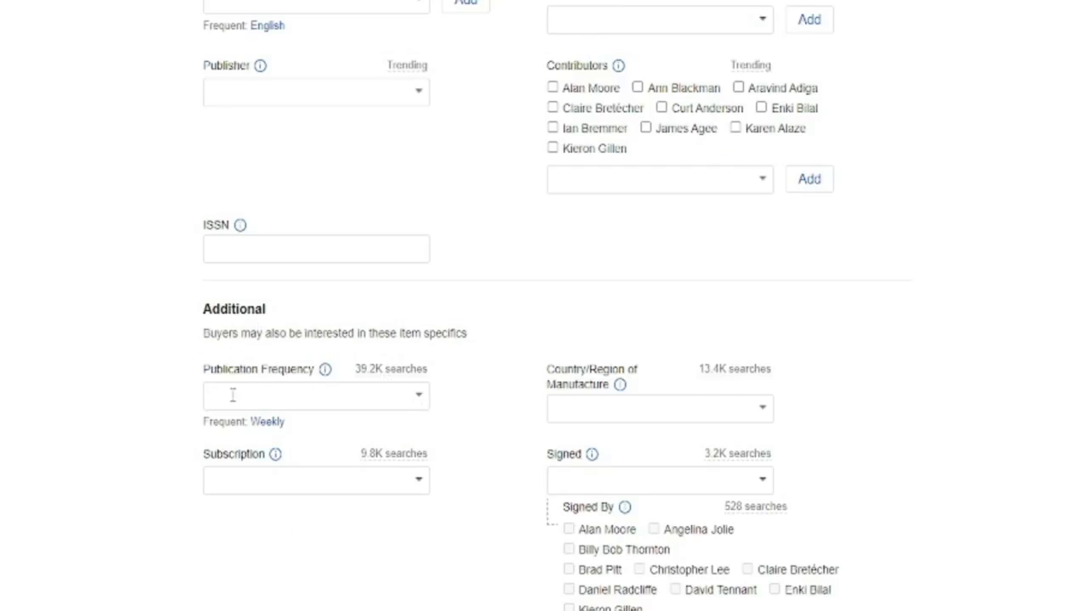
click(419, 396)
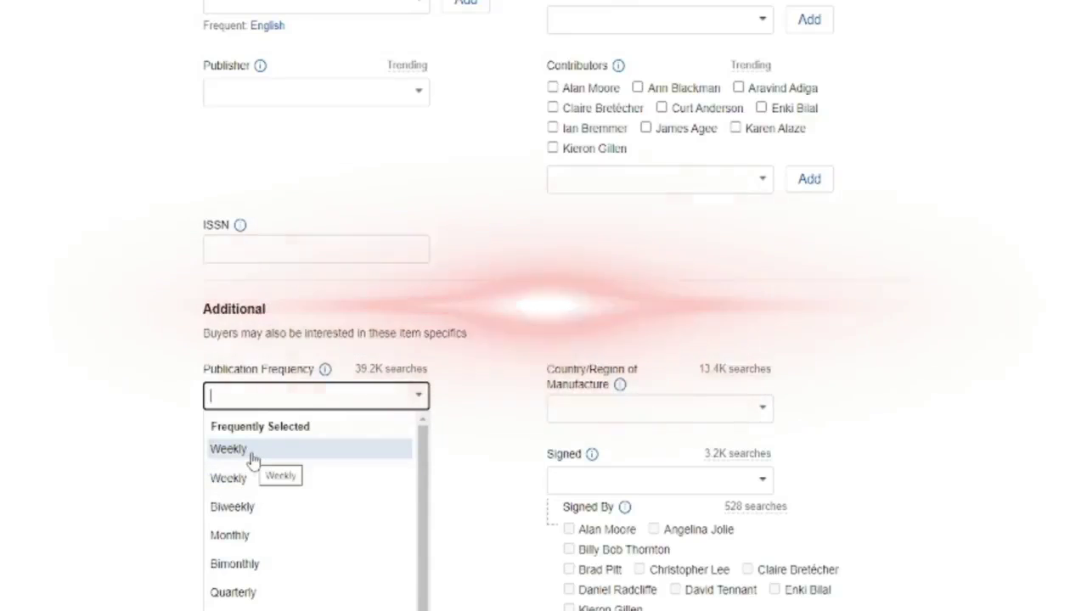
click(252, 459)
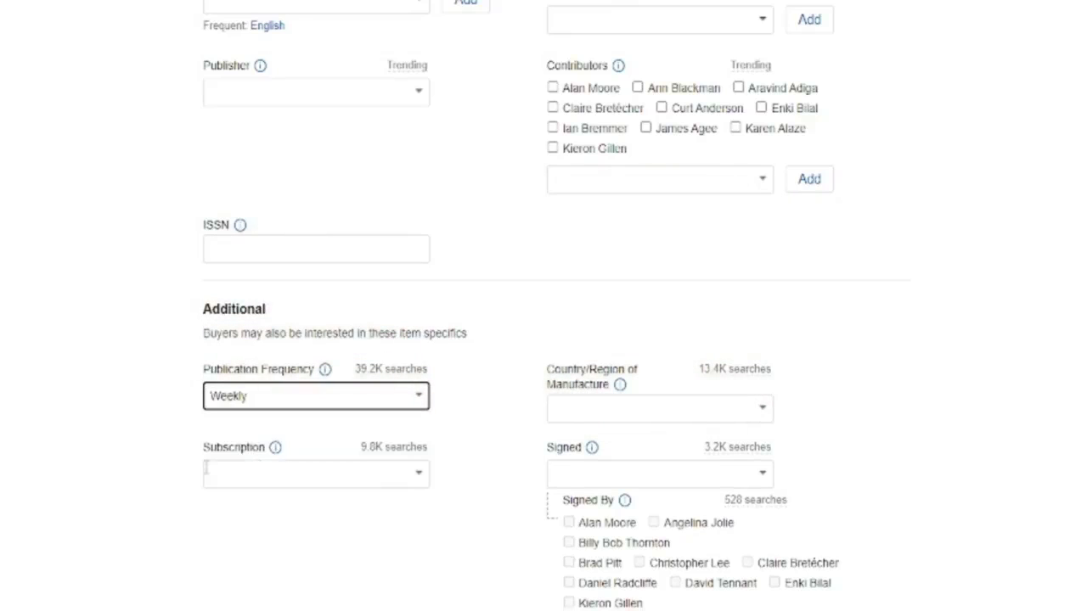
scroll(255, 463, down, 1)
scroll(276, 455, down, 1)
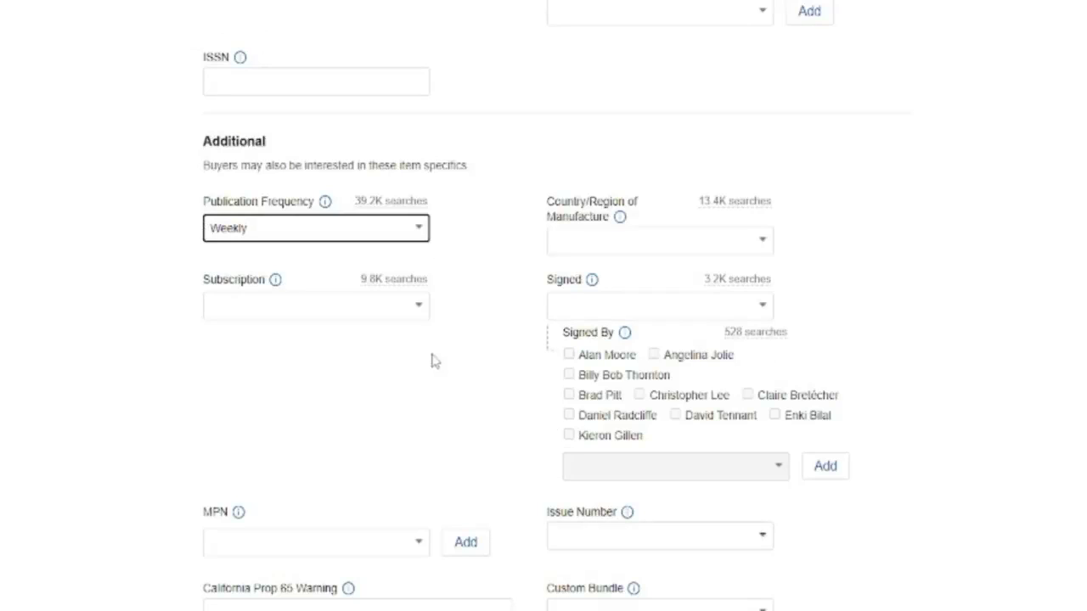
Review the remaining additional item specifics, from subscription and signature to volume, and the coin details in the item description
scroll(357, 382, down, 3)
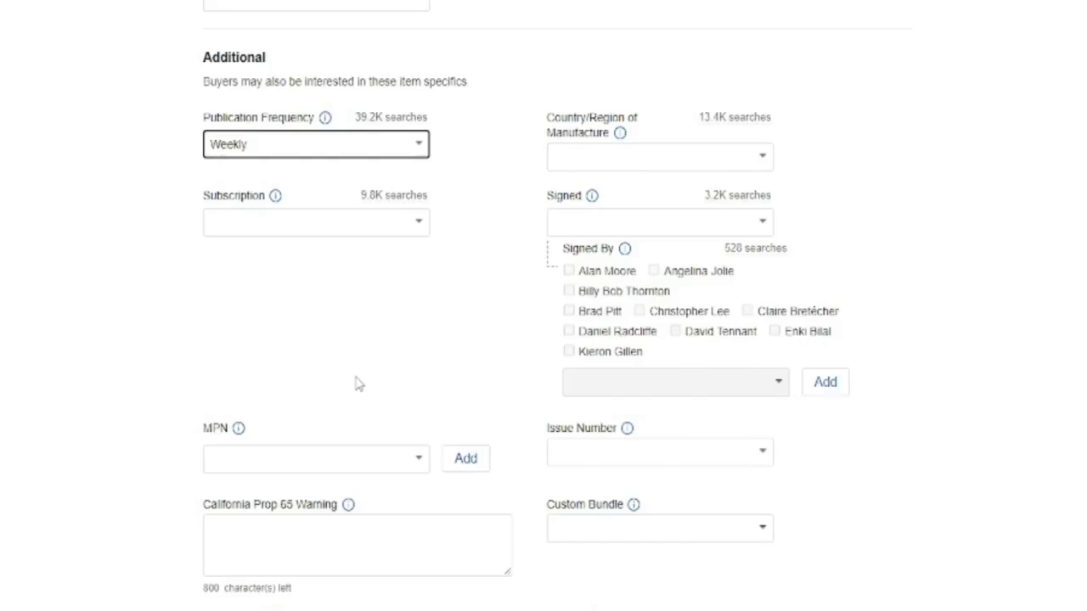
scroll(357, 384, down, 3)
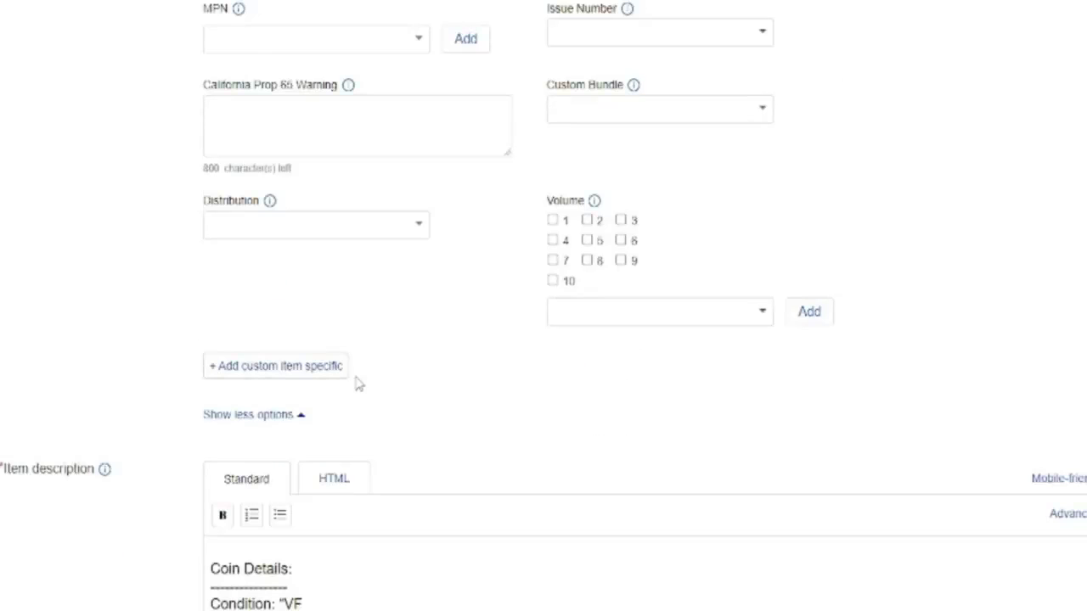
scroll(357, 384, down, 2)
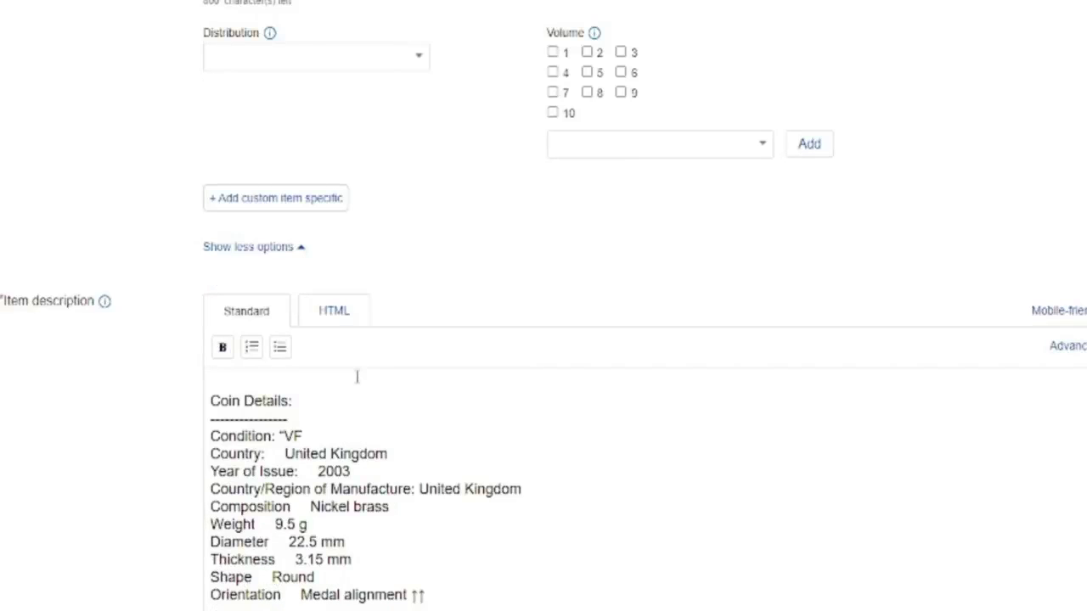
scroll(374, 364, down, 1)
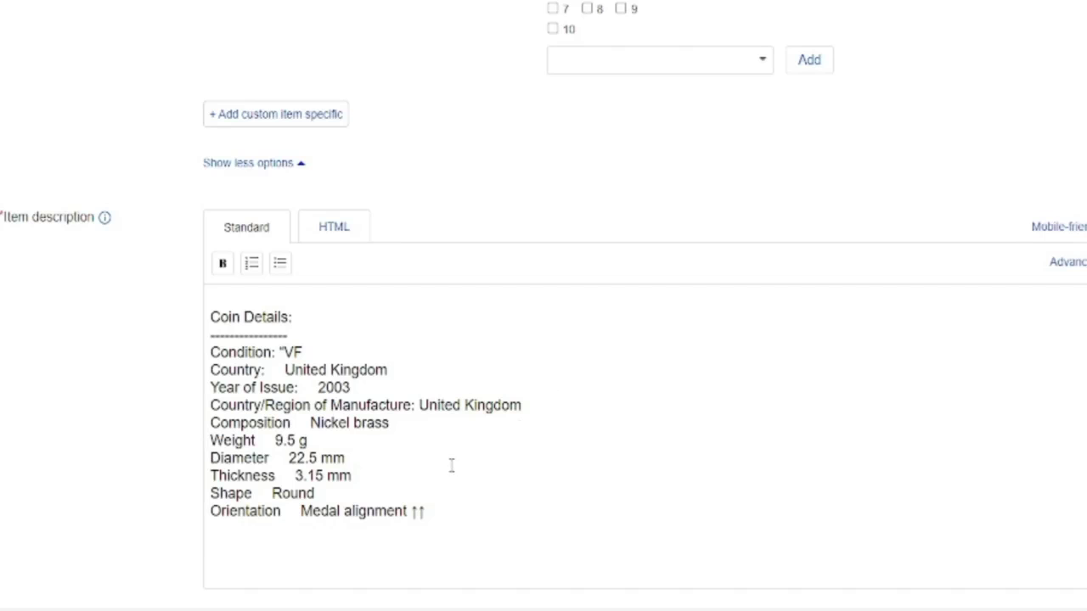
scroll(531, 412, down, 2)
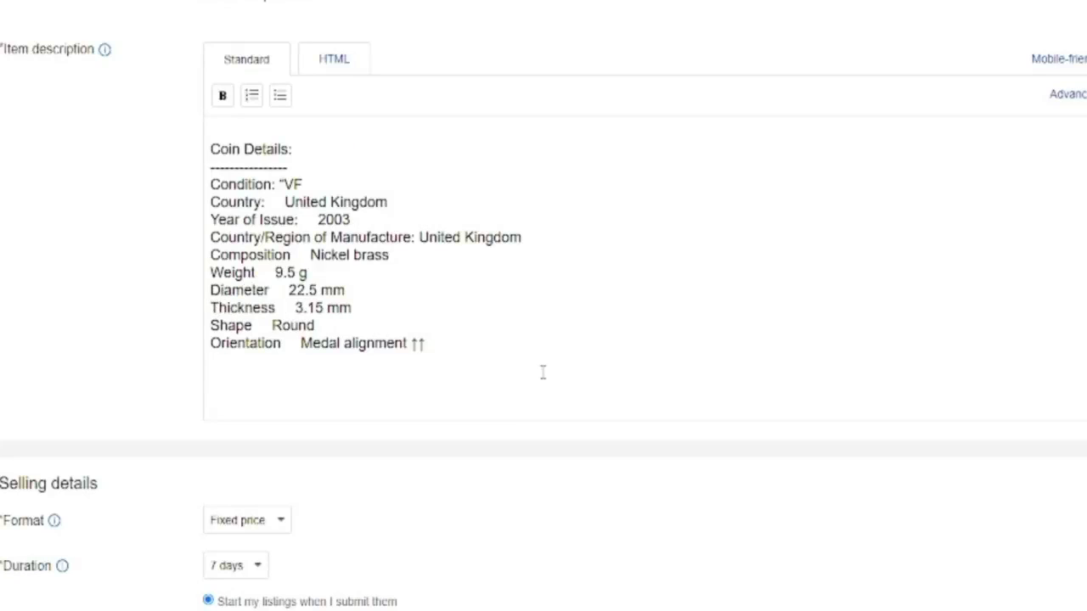
scroll(542, 372, down, 1)
scroll(543, 373, down, 2)
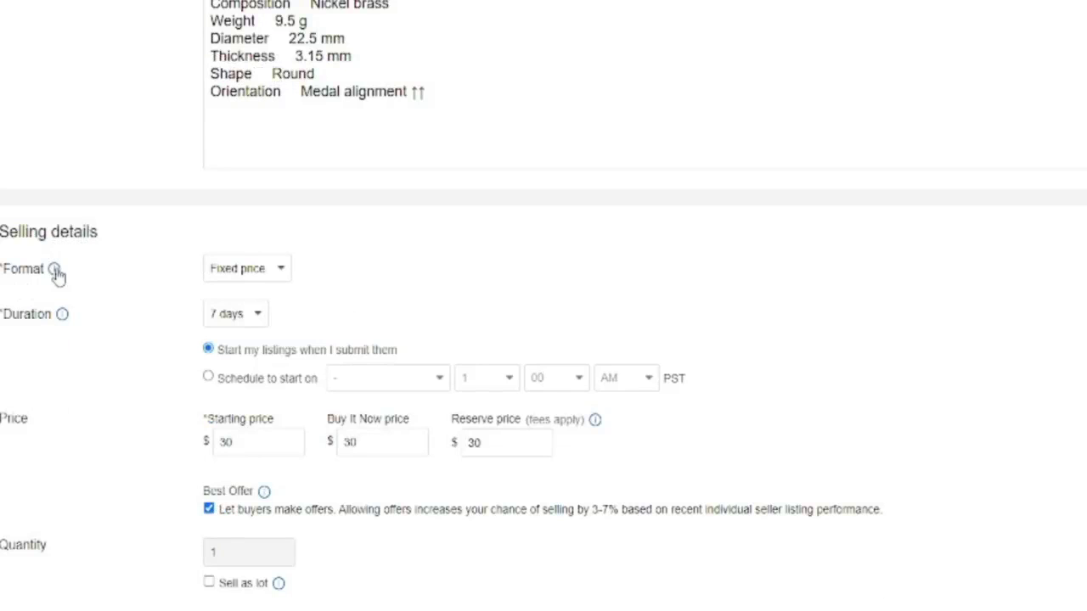
Check the available selling formats without changing the fixed-price choice, and set the listing duration to 3 days
click(283, 270)
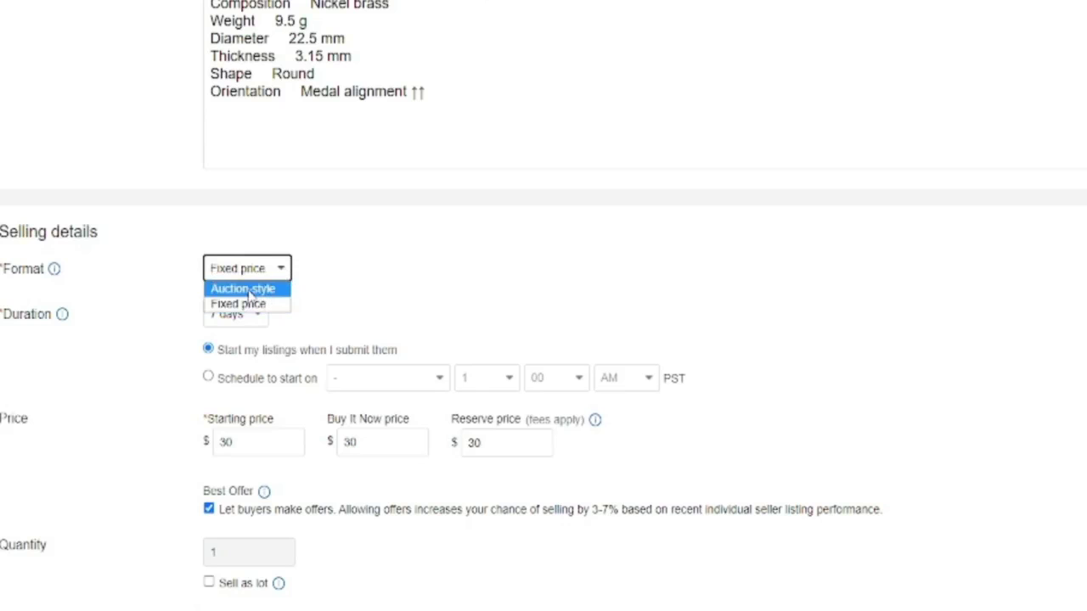
click(404, 277)
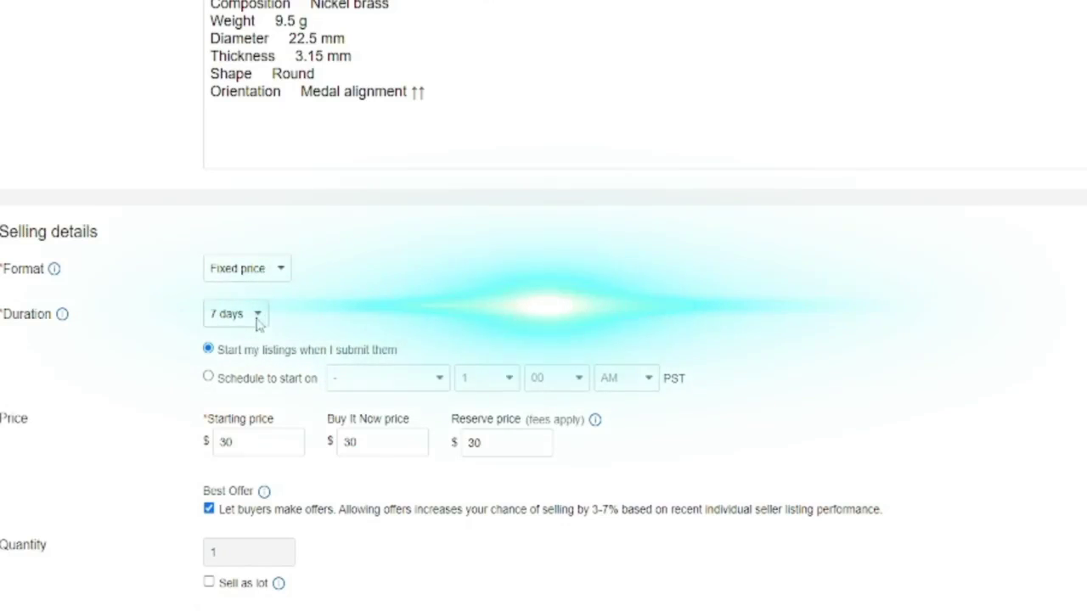
click(258, 314)
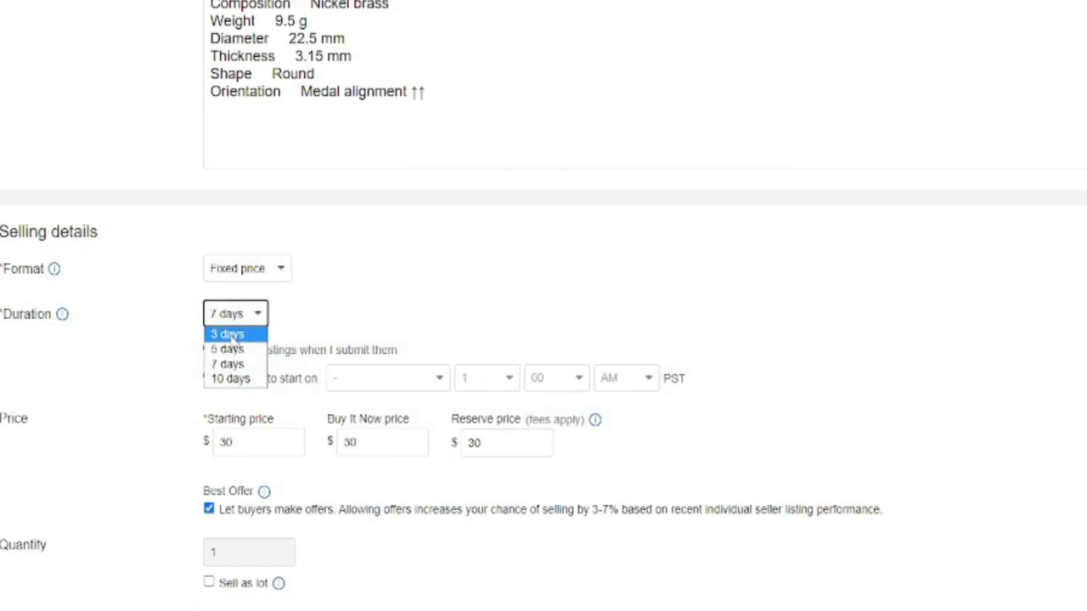
click(231, 336)
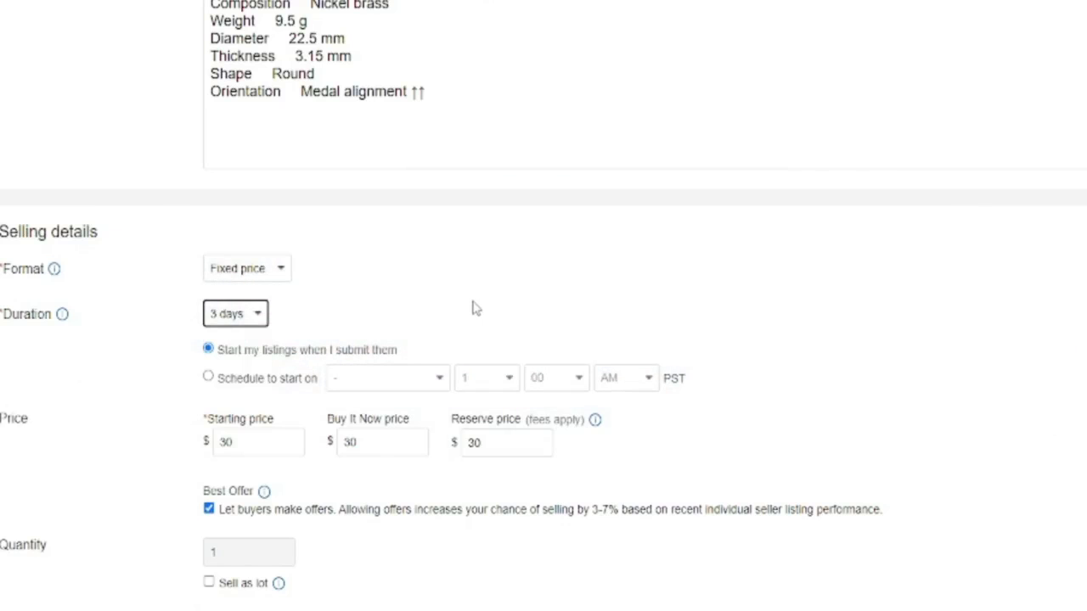
Review the price, best offer, quantity, private listing, charity donation, payment, sales tax and return options in the selling details
scroll(473, 311, down, 1)
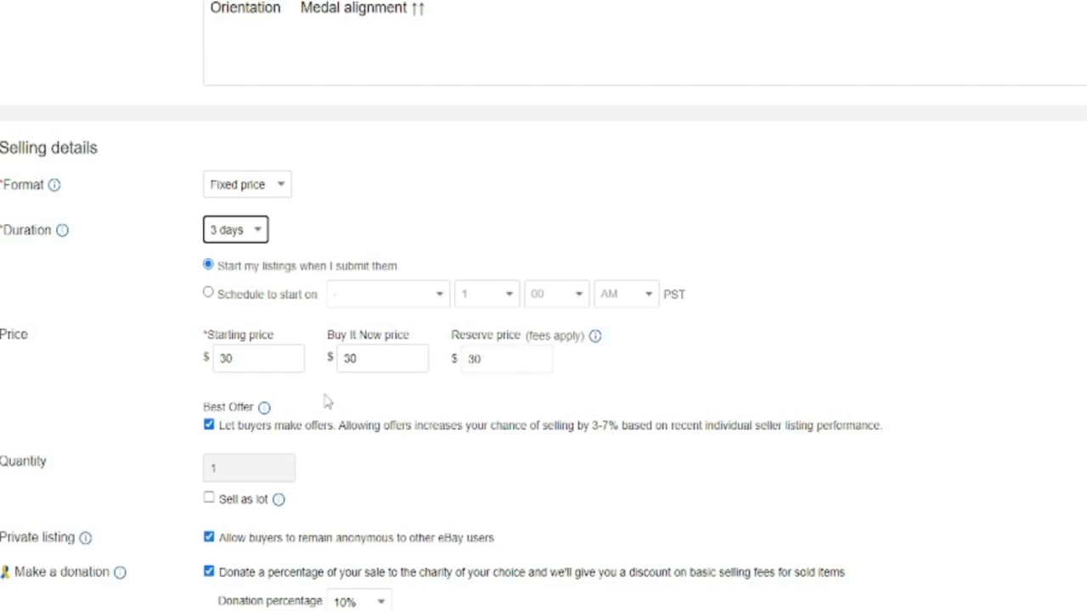
scroll(151, 384, down, 1)
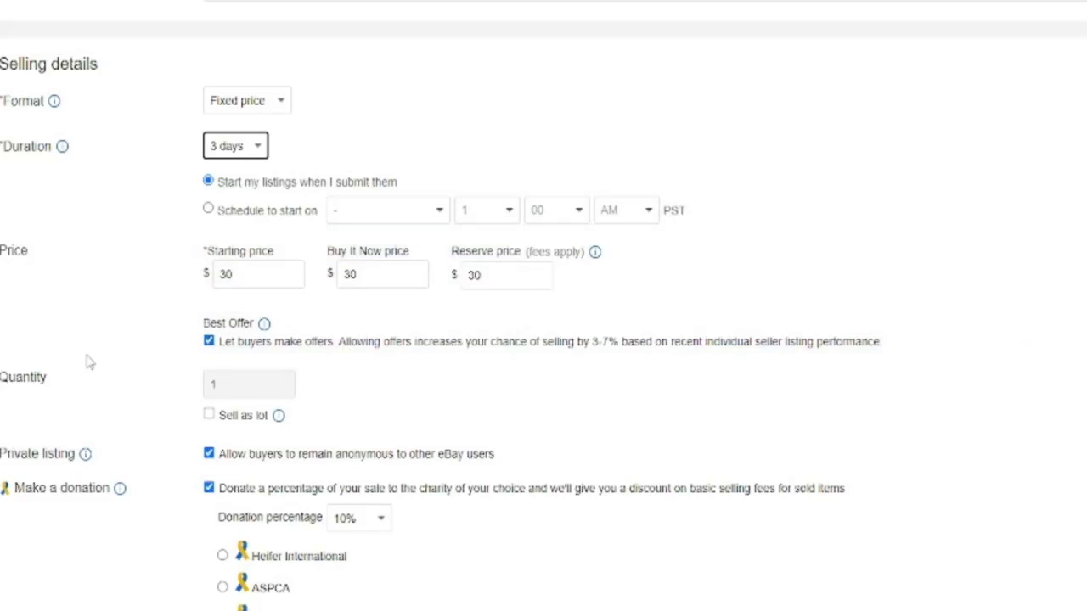
scroll(123, 367, down, 2)
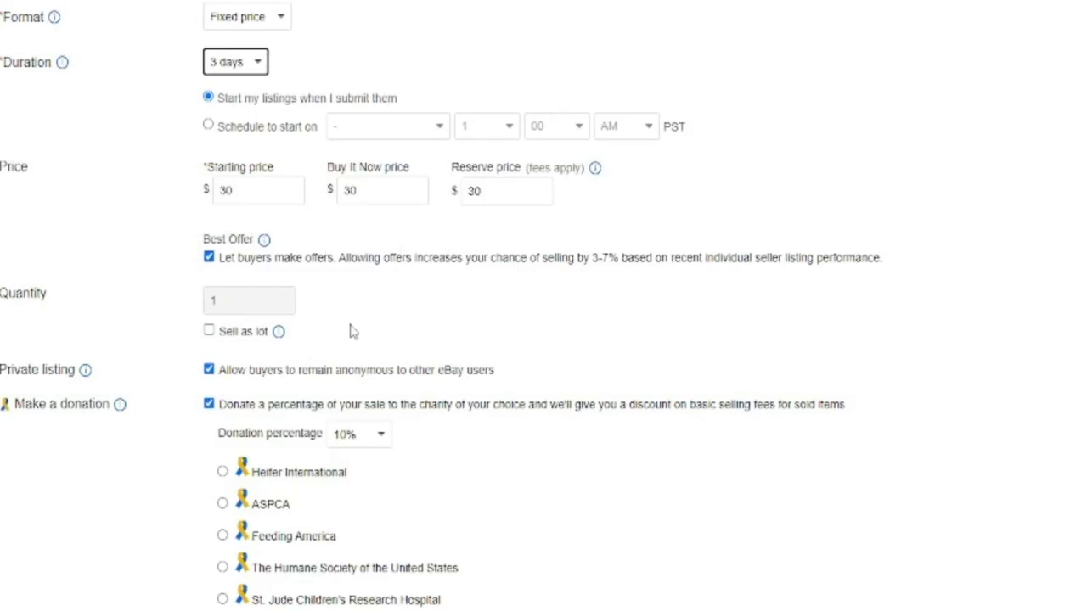
scroll(166, 413, down, 6)
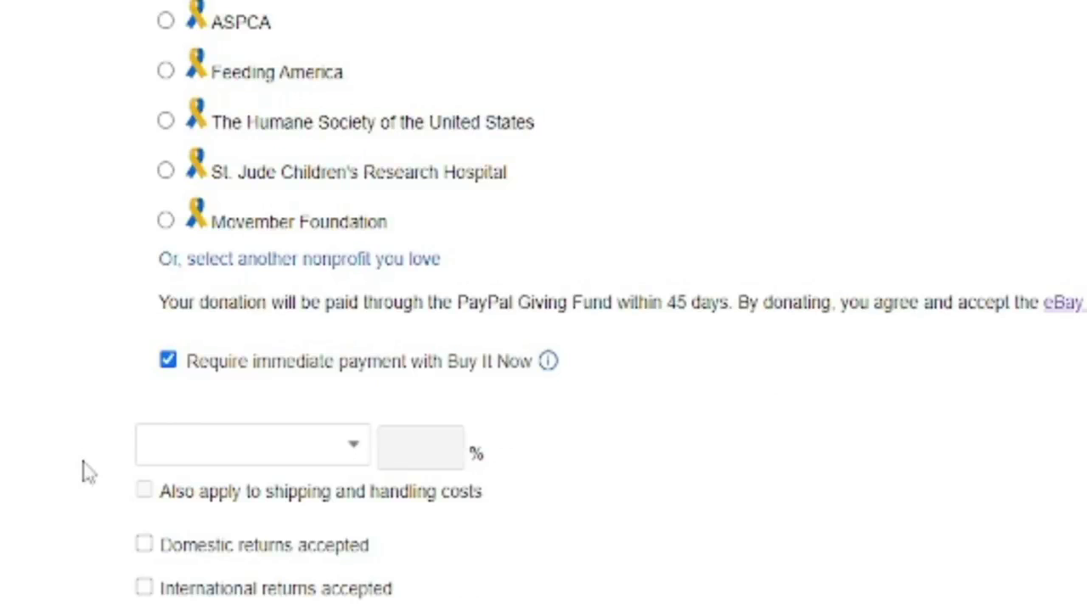
scroll(85, 462, down, 1)
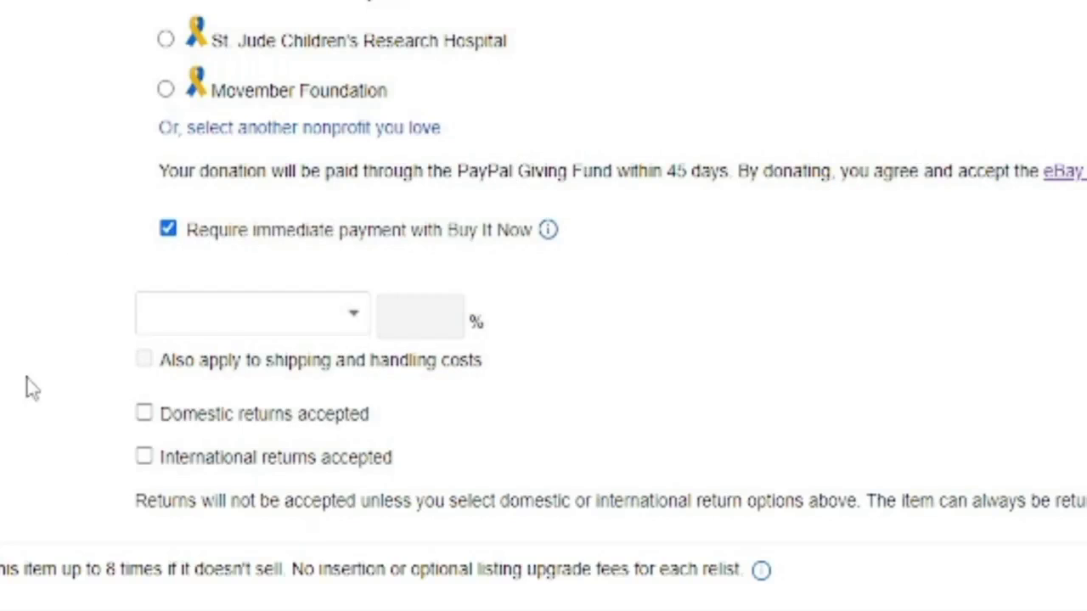
scroll(30, 451, down, 2)
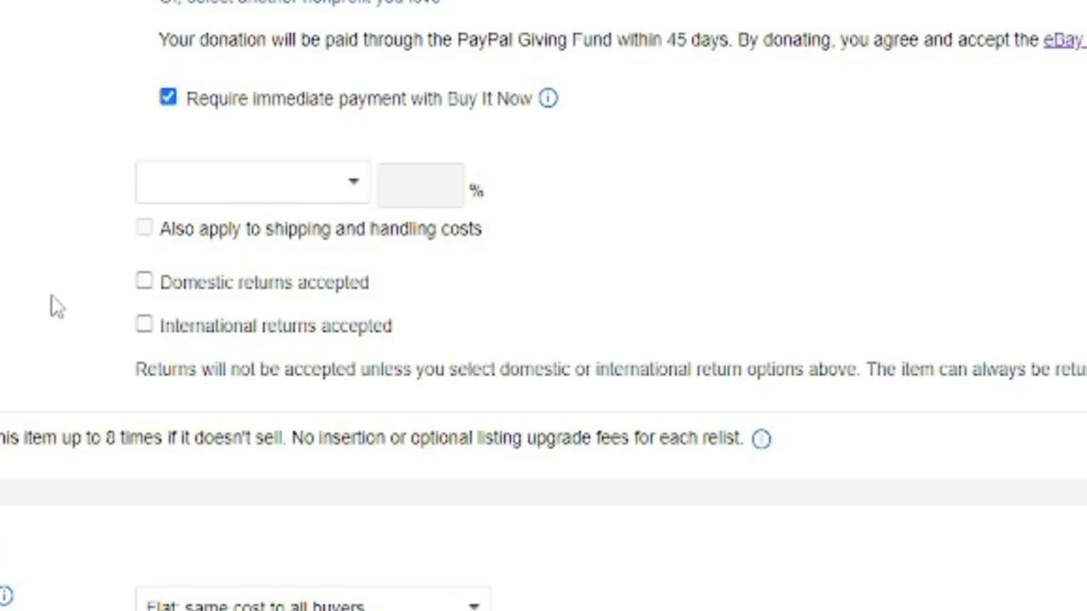
scroll(56, 307, down, 2)
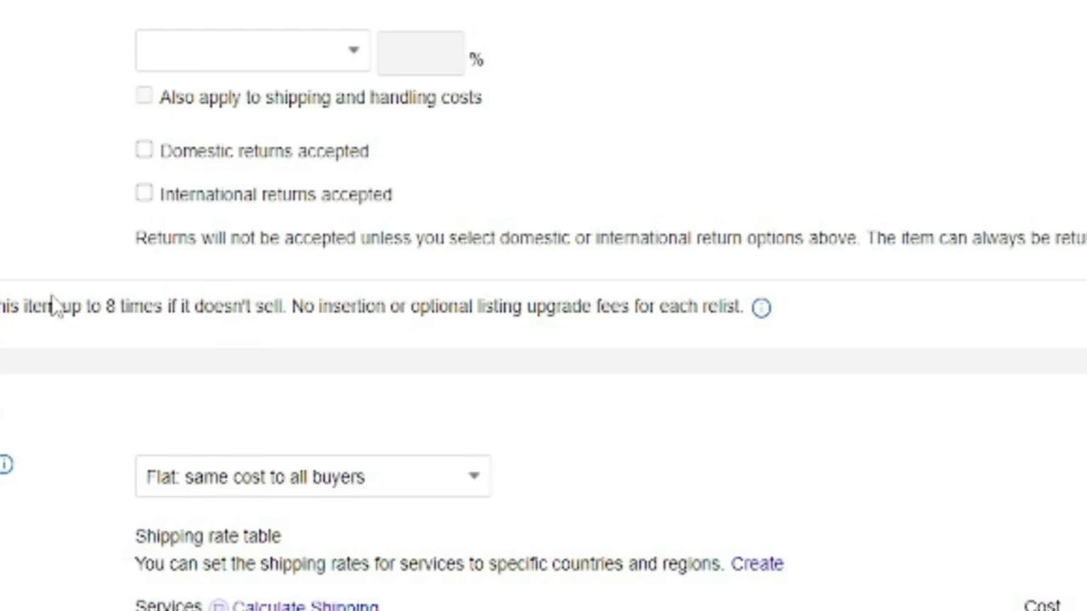
scroll(53, 305, down, 2)
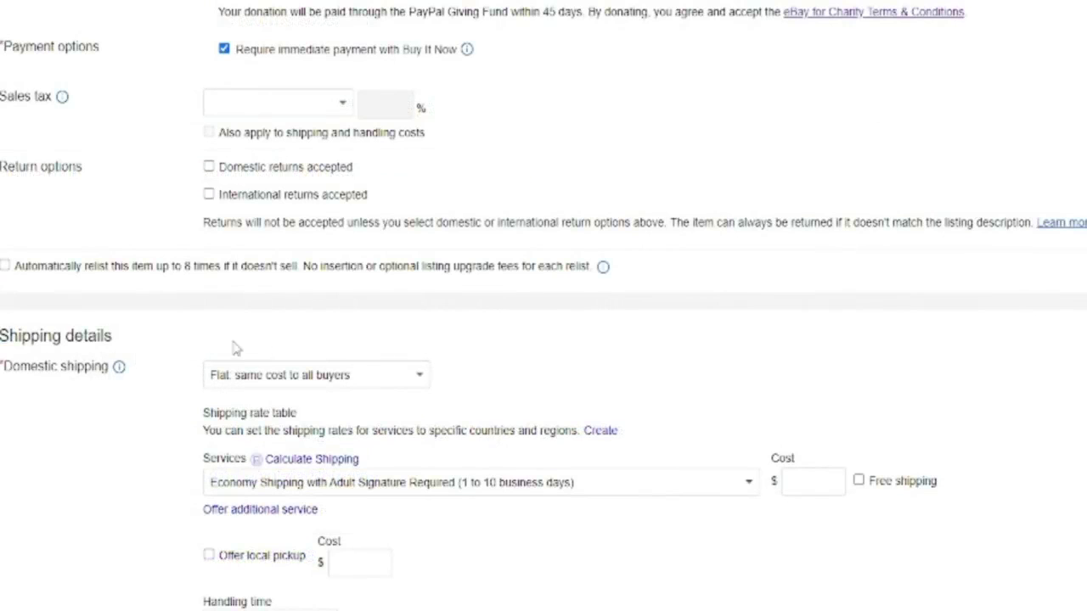
Examine the domestic shipping cost types, the list of available shipping services and the shipping cost field
click(421, 383)
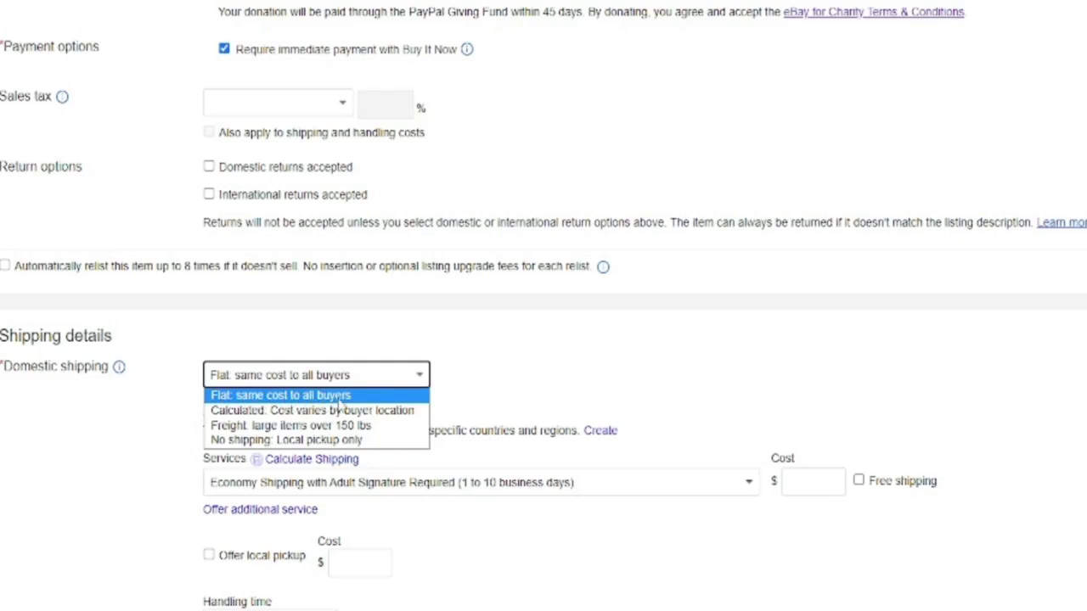
click(489, 383)
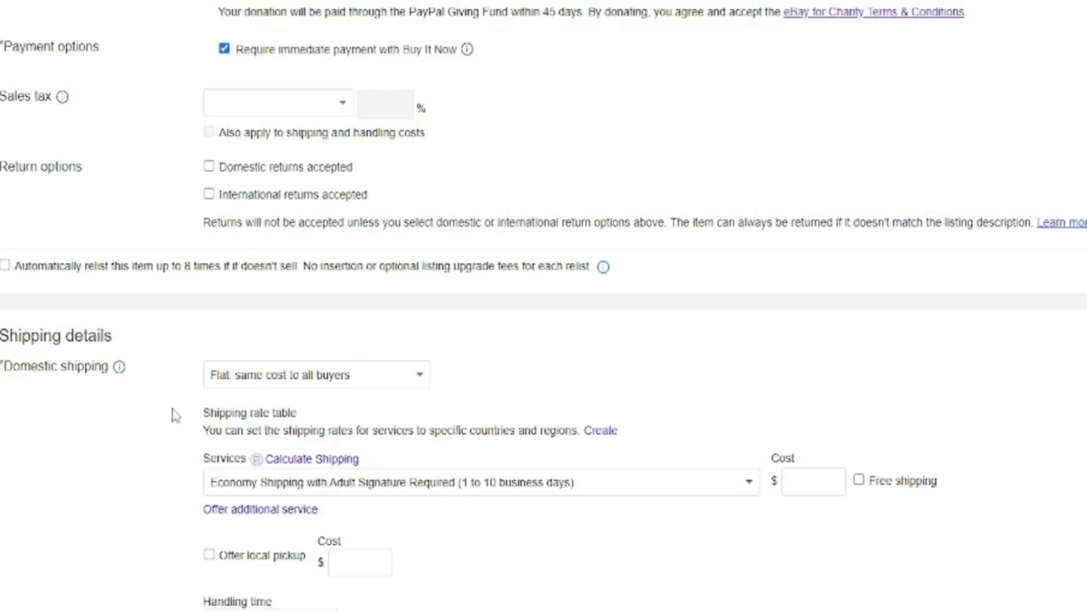
scroll(179, 368, down, 1)
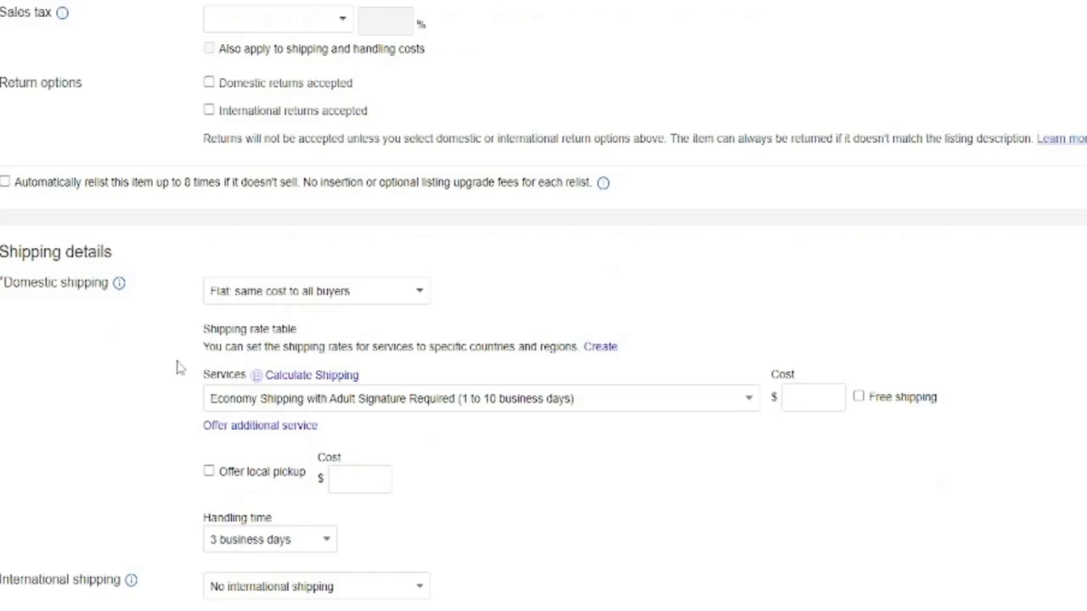
scroll(179, 368, down, 1)
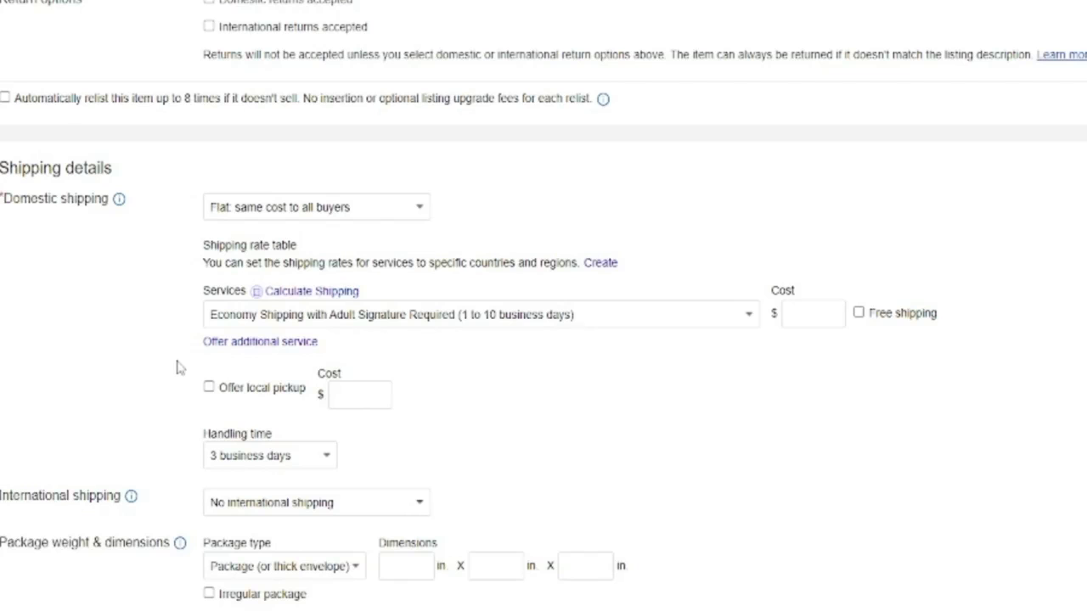
scroll(132, 414, down, 1)
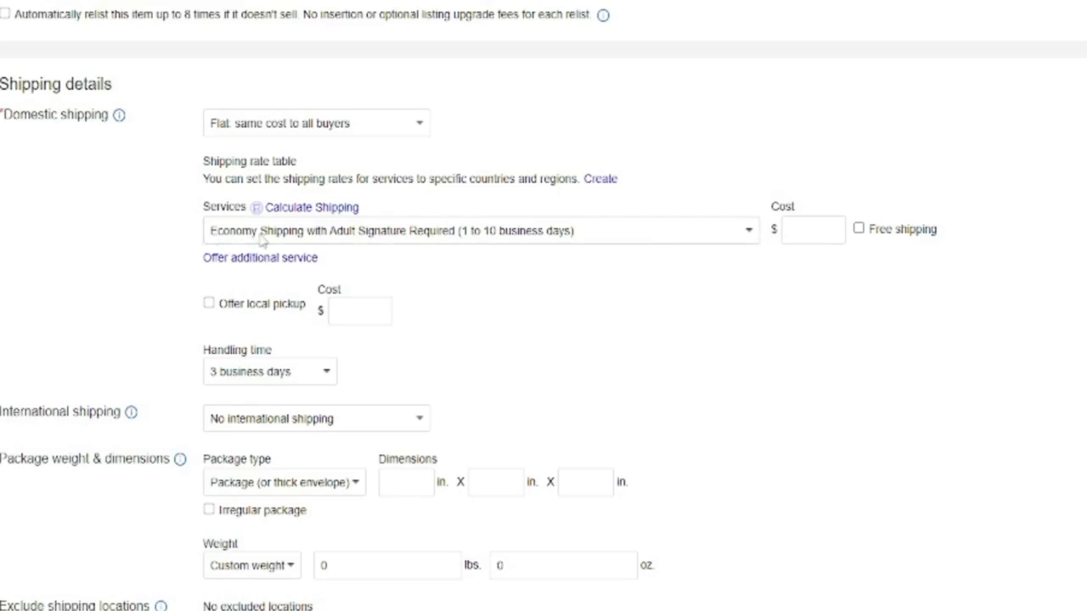
click(750, 235)
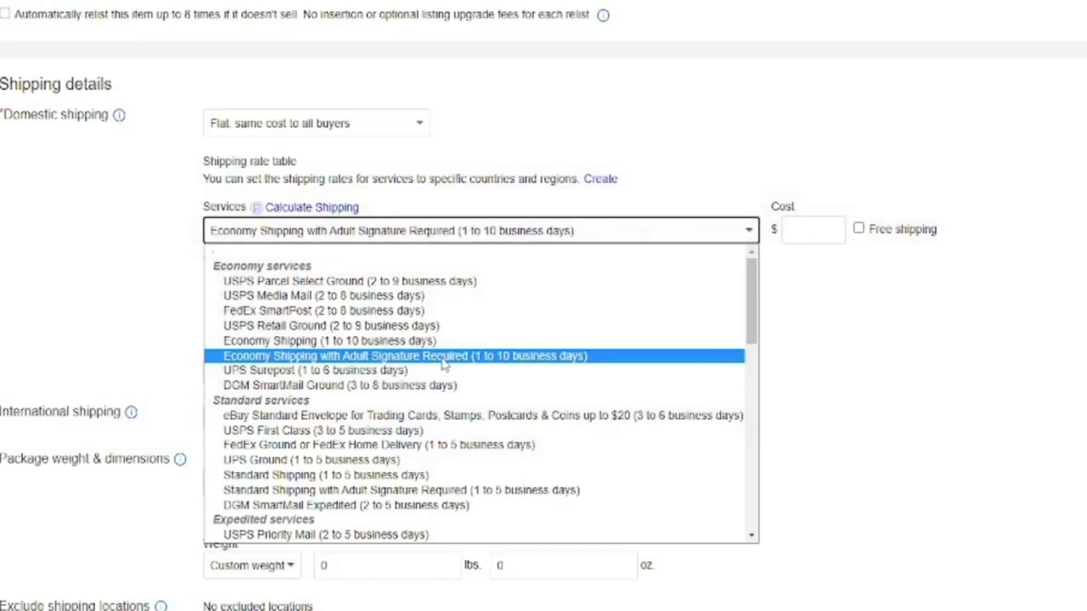
click(851, 363)
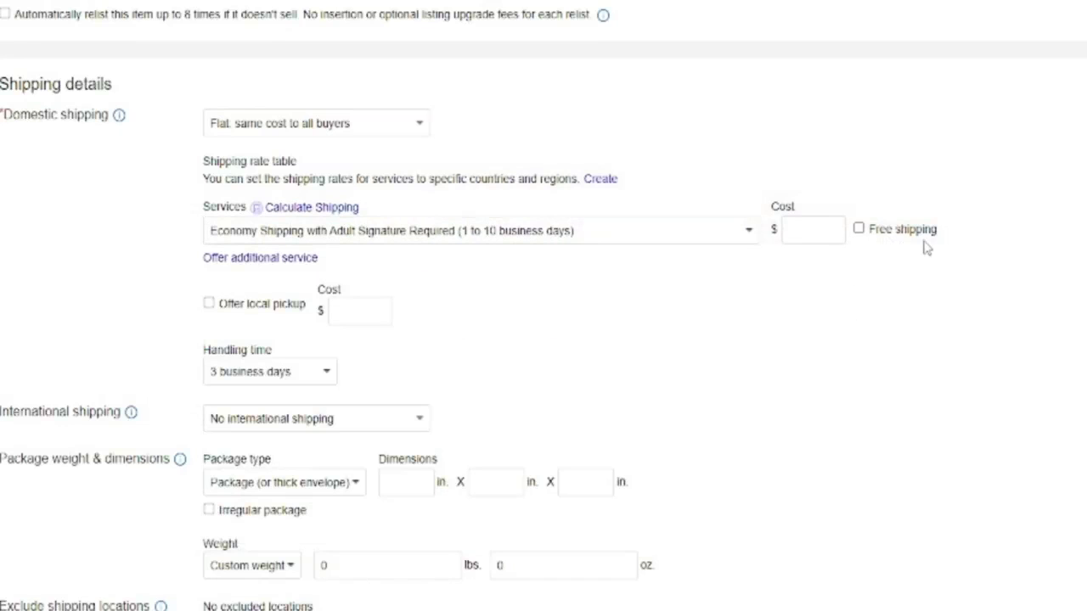
click(824, 231)
click(771, 315)
Examine the available handling times and the international shipping options in the shipping details
scroll(458, 331, down, 1)
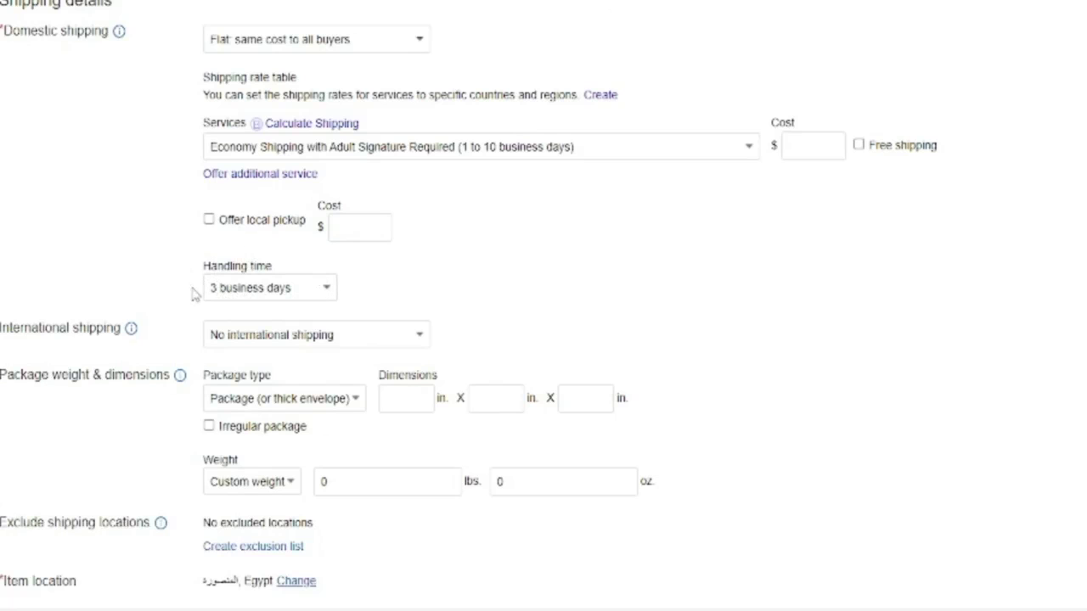
click(324, 293)
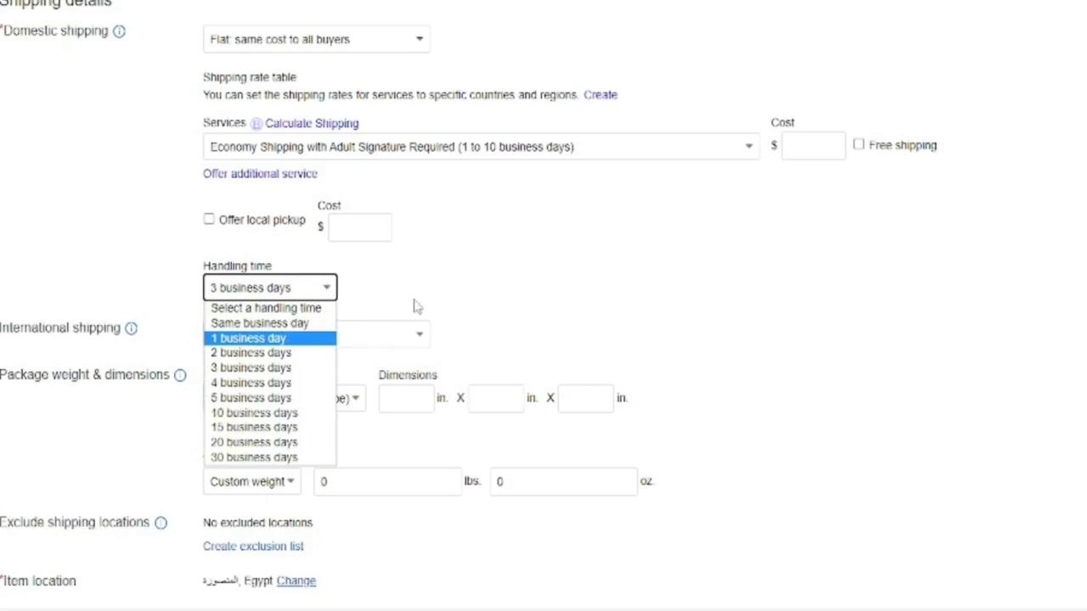
click(524, 287)
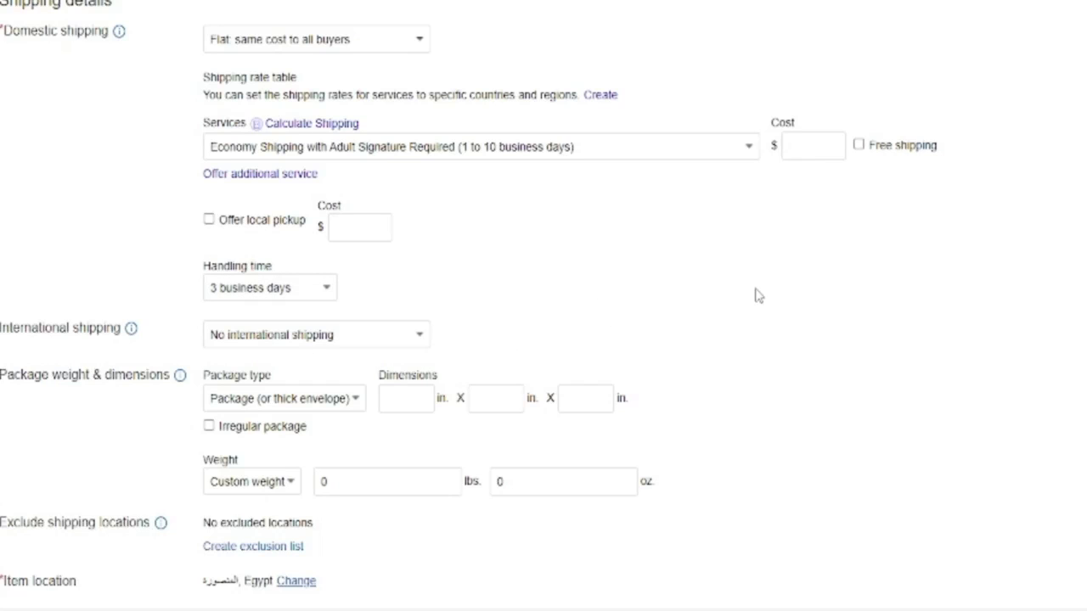
click(416, 337)
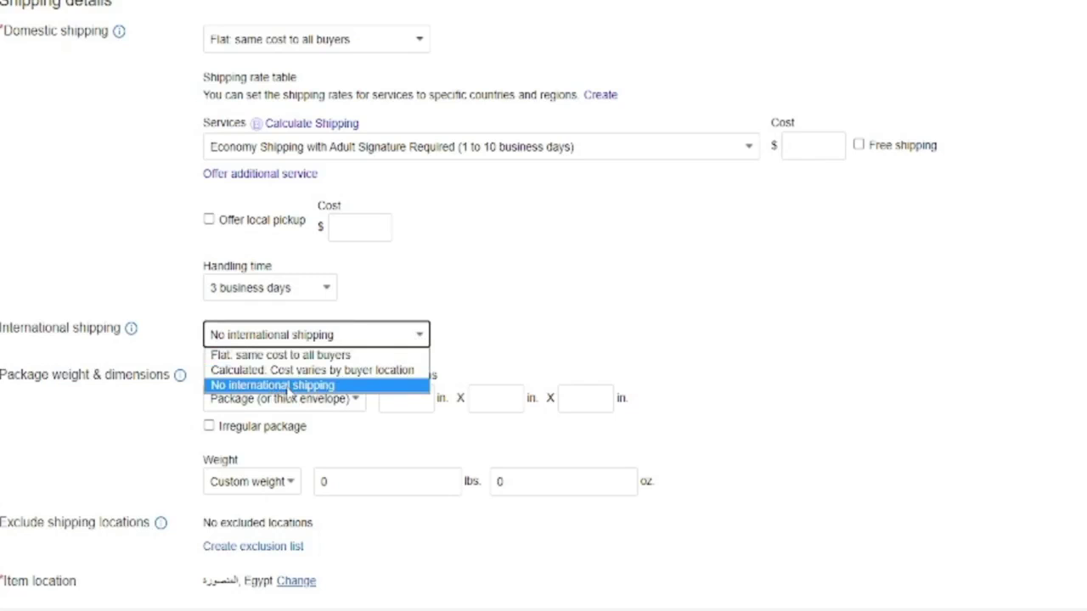
click(658, 325)
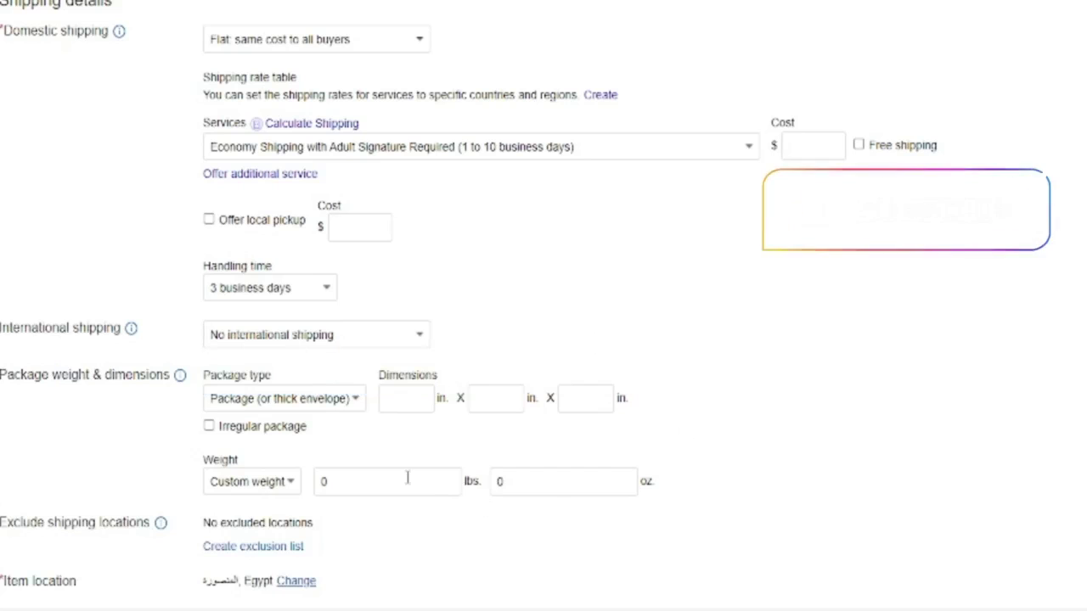
Examine the package weight ranges and the package type choices for the shipment
scroll(426, 566, down, 1)
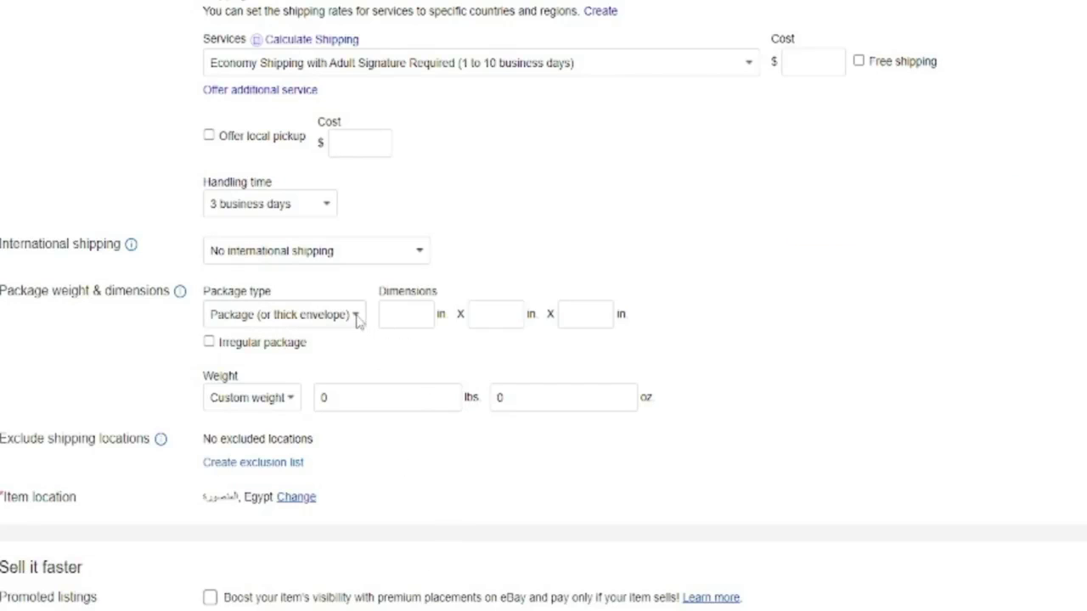
click(293, 399)
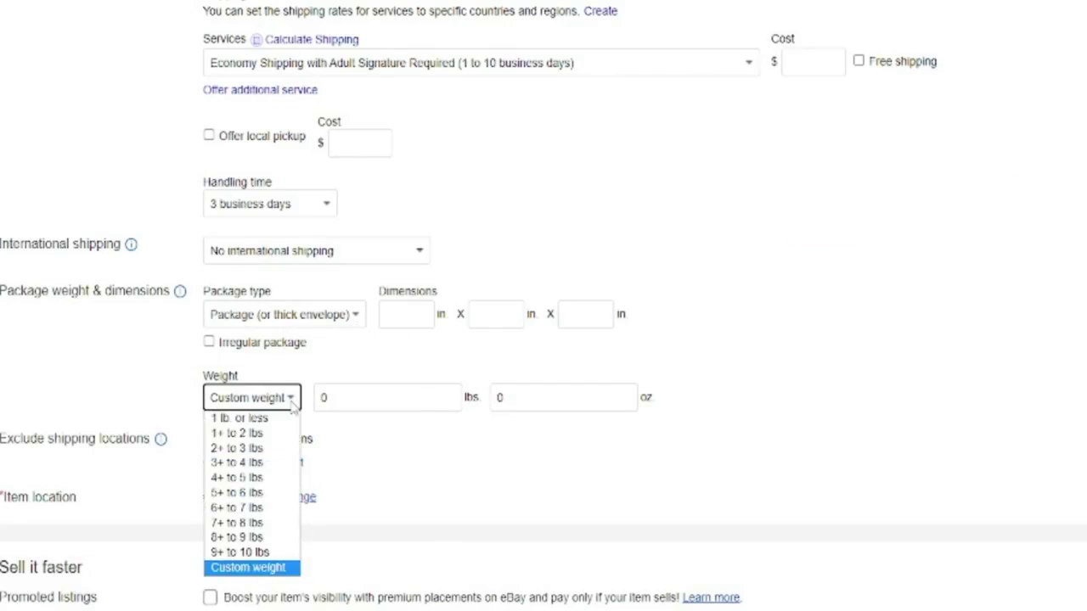
click(524, 480)
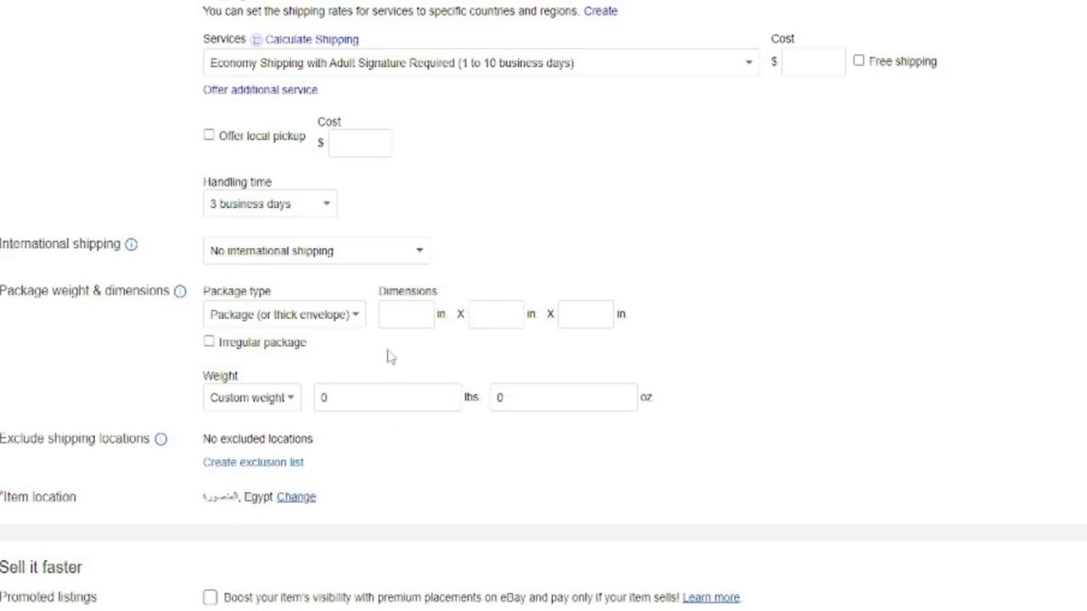
click(360, 318)
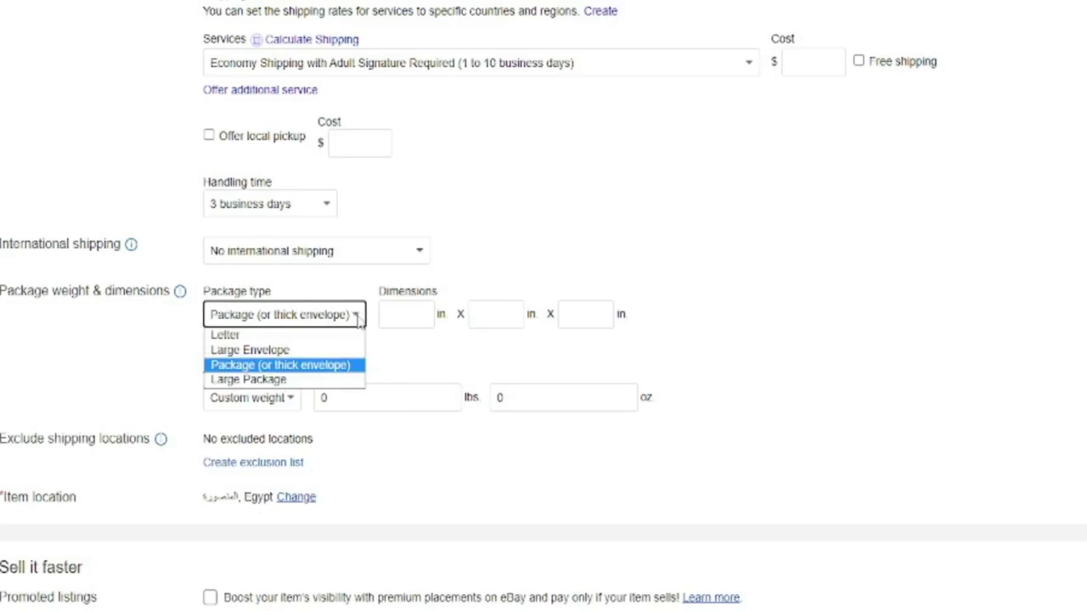
click(524, 355)
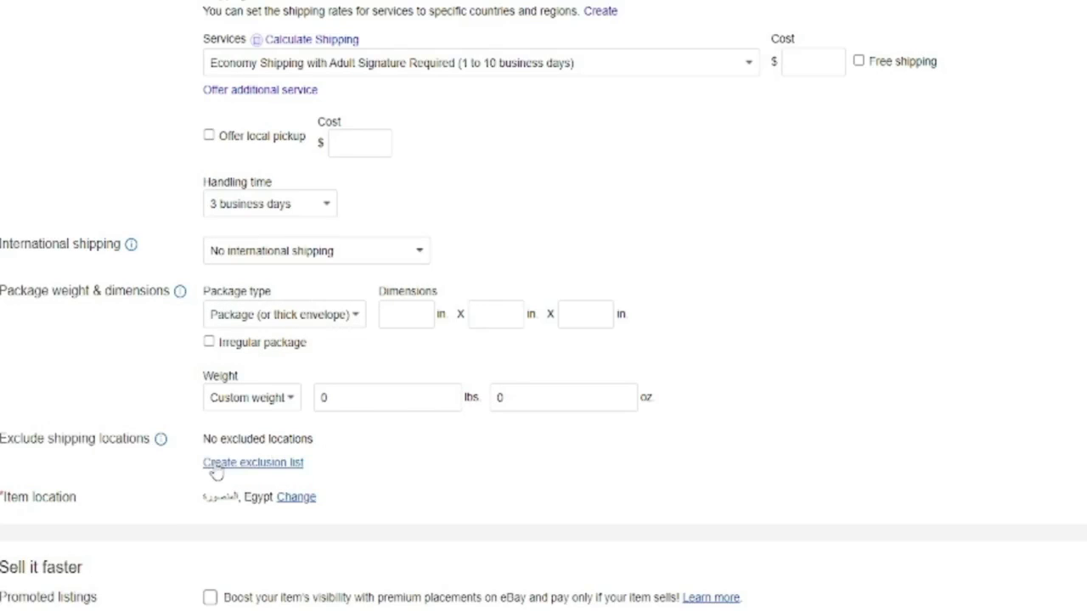
Examine the promoted listing options, the volume pricing discounts and the fees section of the listing form
scroll(217, 473, down, 5)
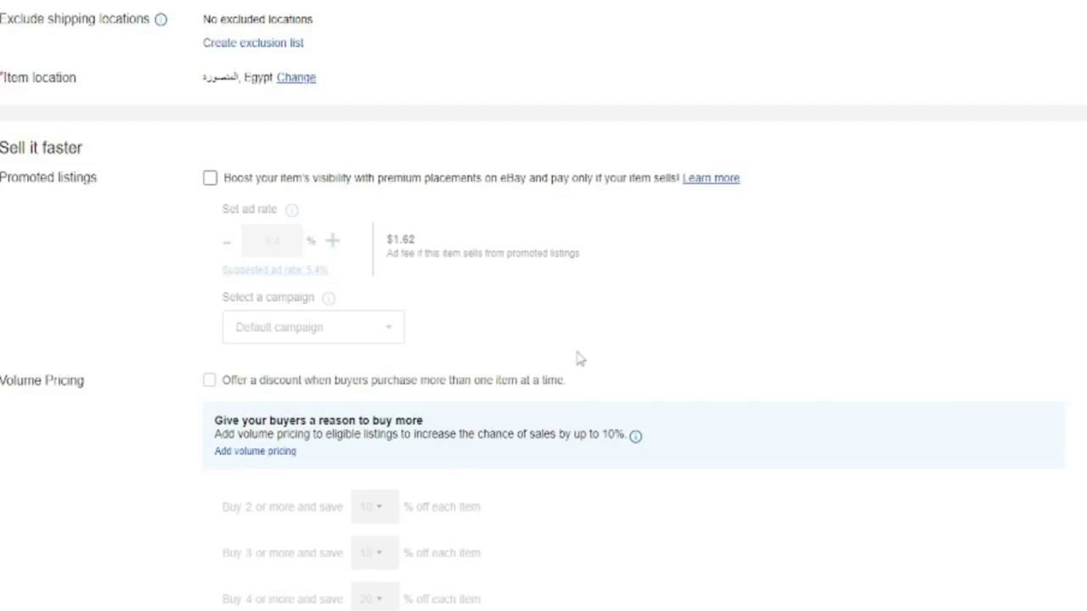
scroll(437, 455, down, 2)
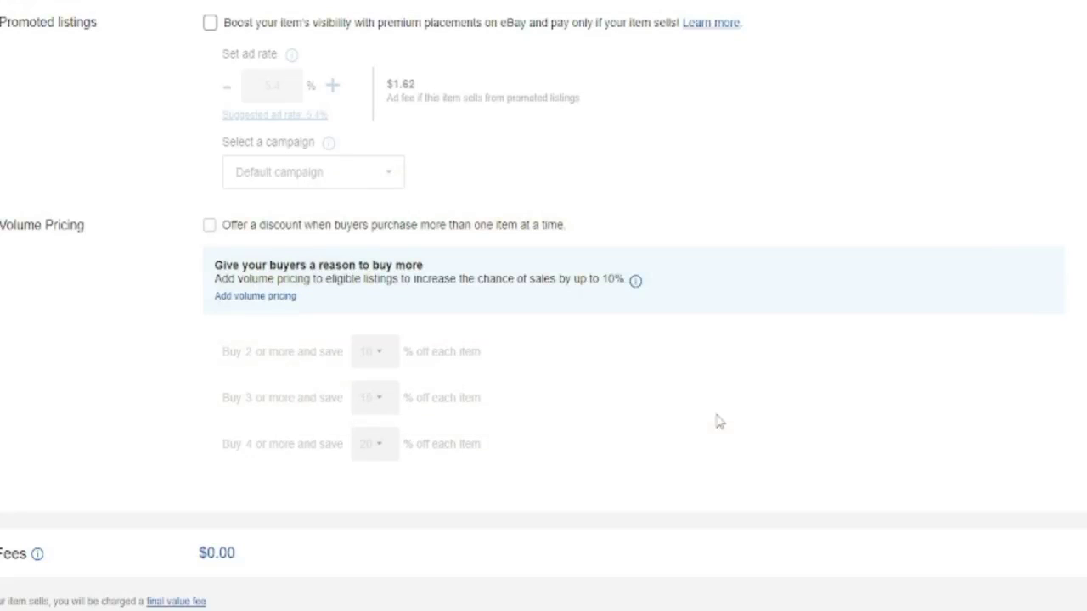
scroll(718, 422, up, 3)
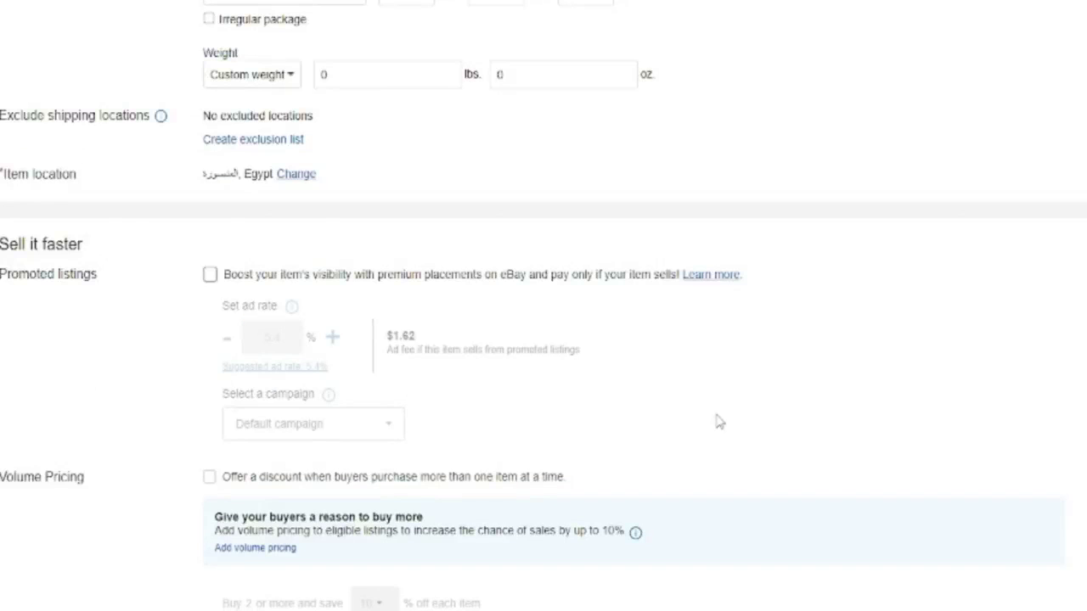
Review the filled-in form from the shipping and selling details back through the description, item specifics and photos to the title and UPC error
scroll(718, 422, up, 3)
scroll(717, 422, up, 3)
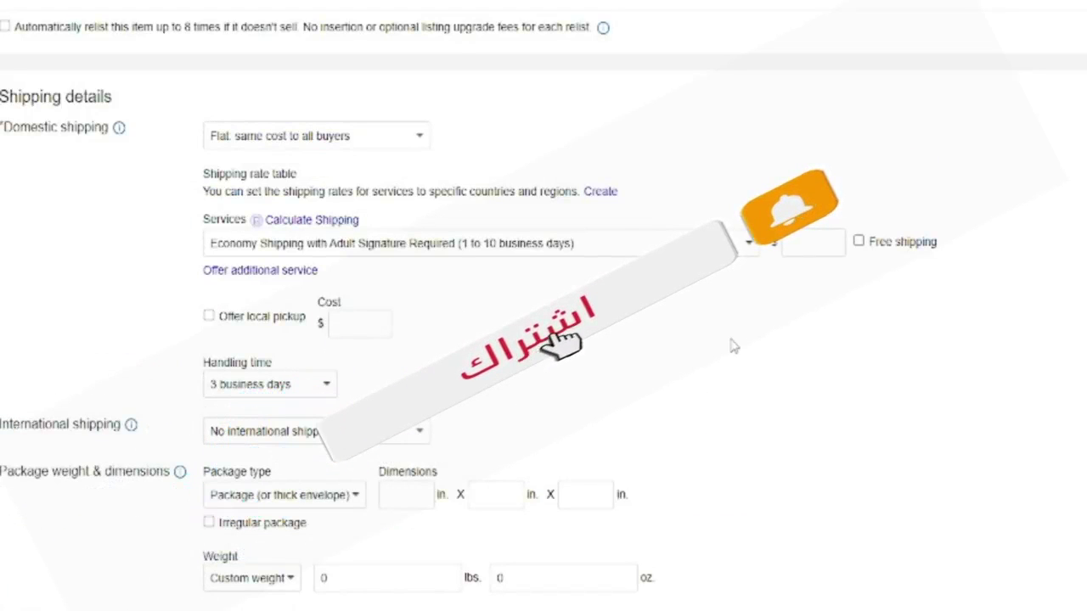
scroll(708, 415, up, 5)
scroll(708, 415, up, 4)
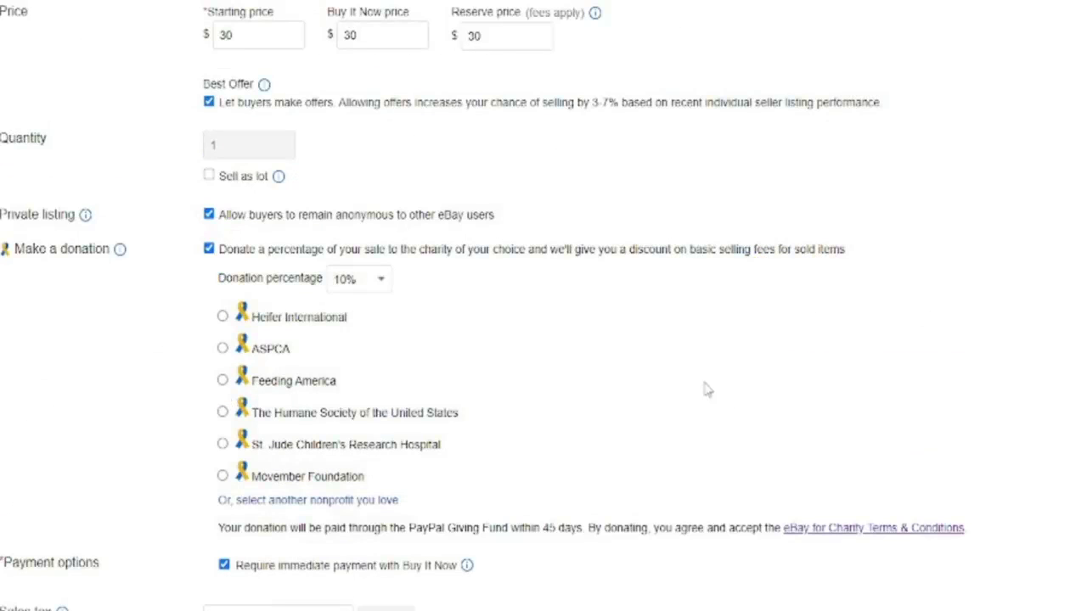
scroll(615, 390, up, 2)
scroll(615, 390, up, 14)
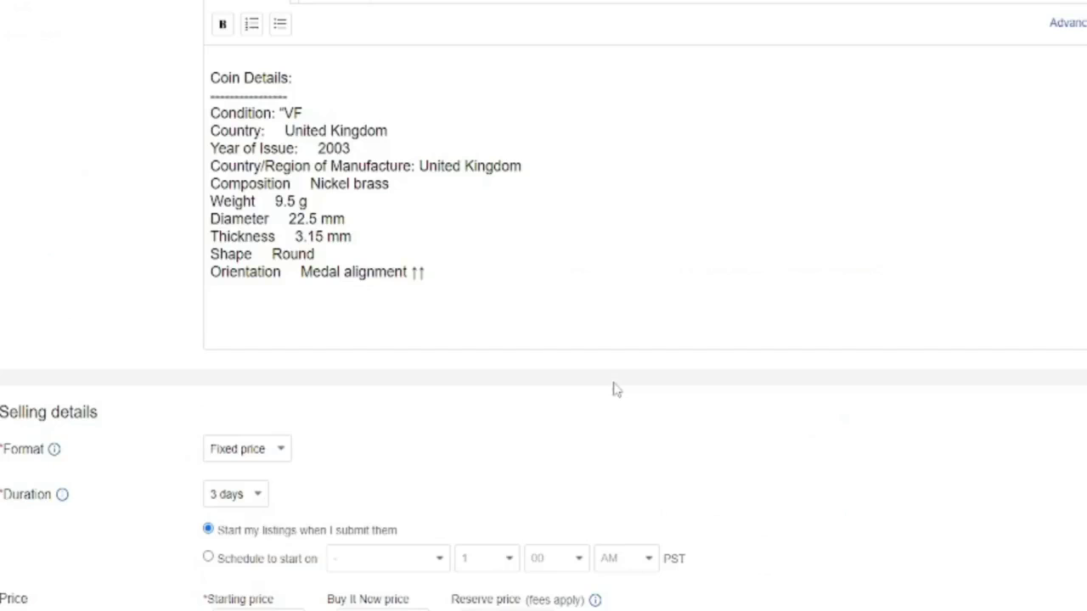
scroll(615, 390, up, 13)
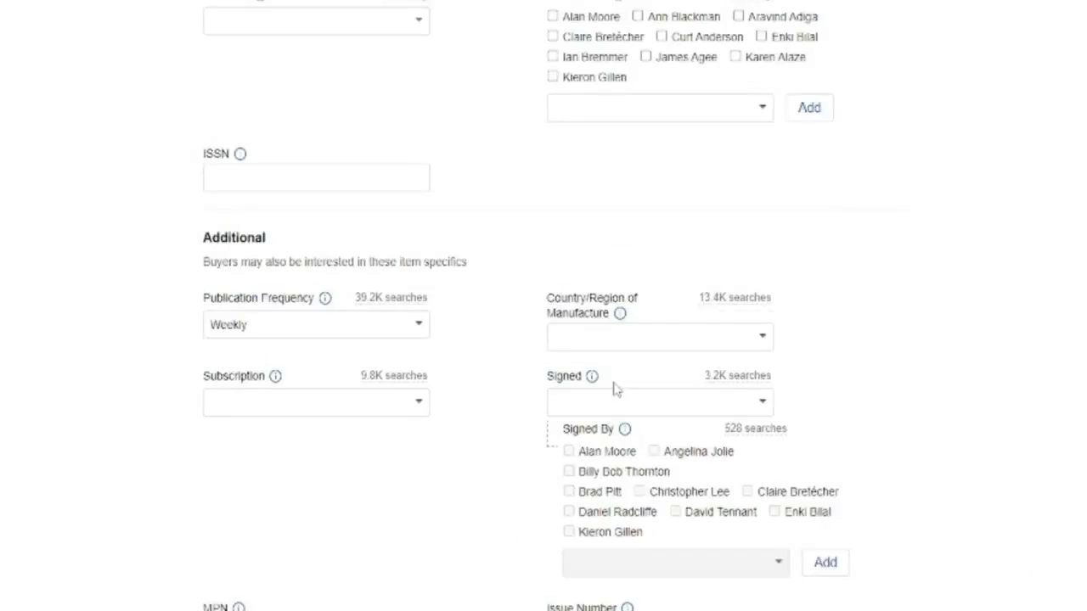
scroll(616, 383, up, 4)
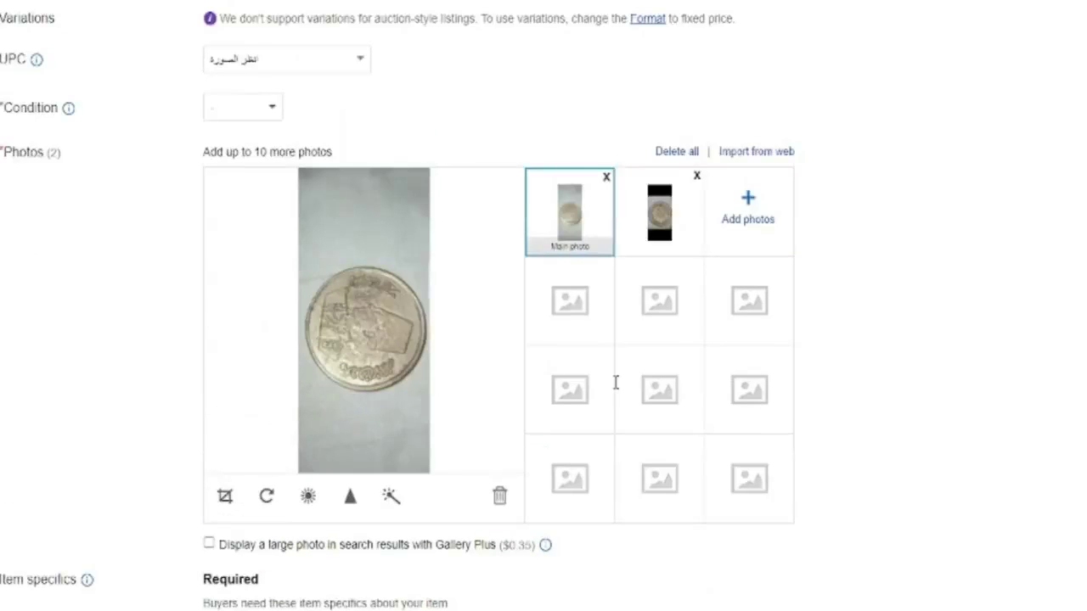
scroll(637, 354, up, 4)
scroll(613, 354, down, 3)
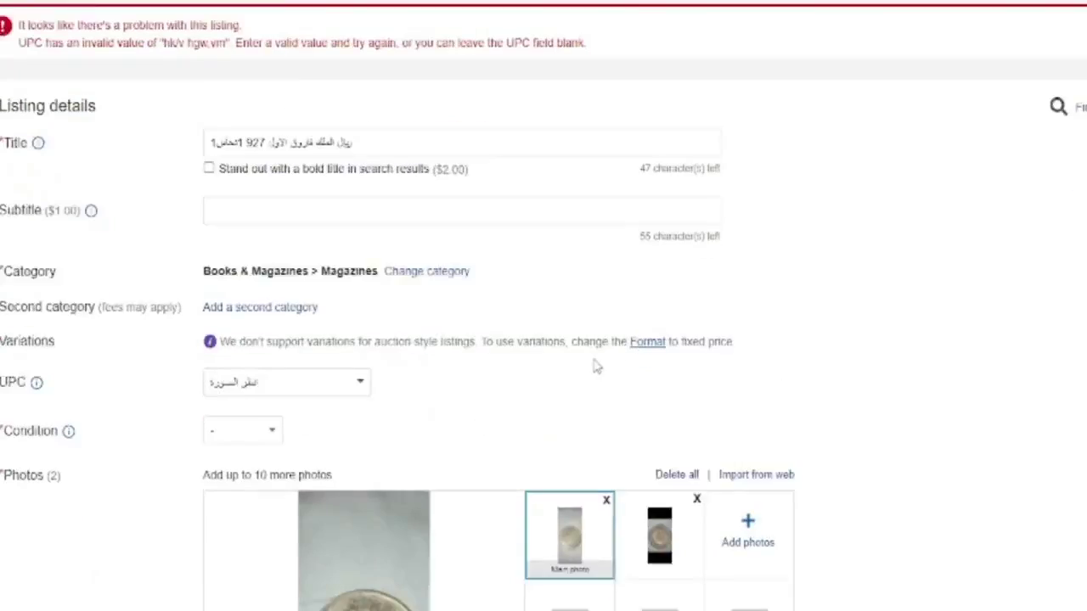
scroll(577, 371, up, 4)
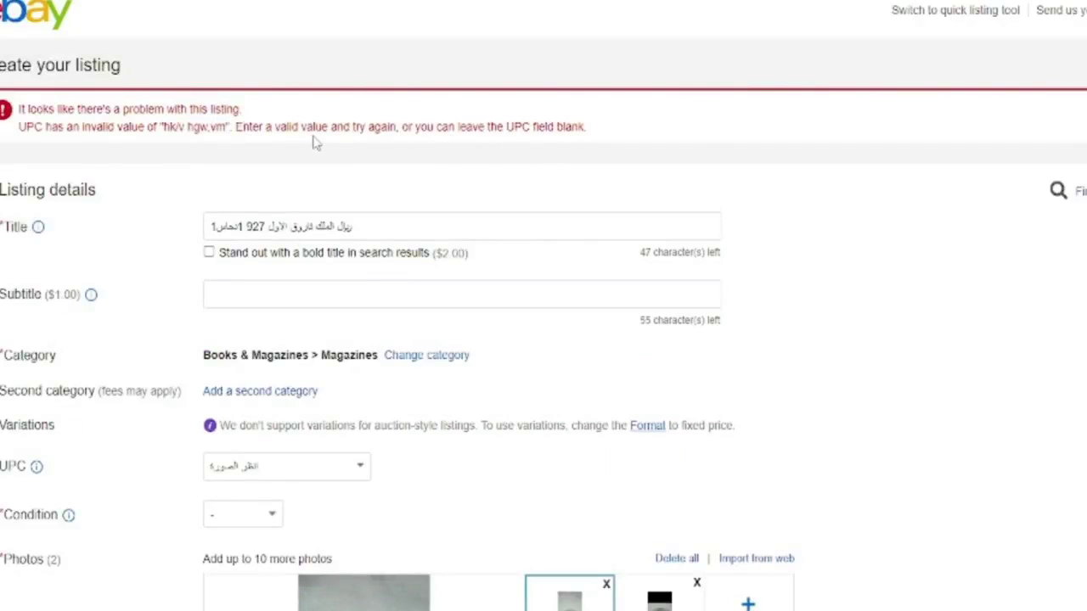
Submit the completed coin listing for publication on eBay
scroll(474, 219, down, 16)
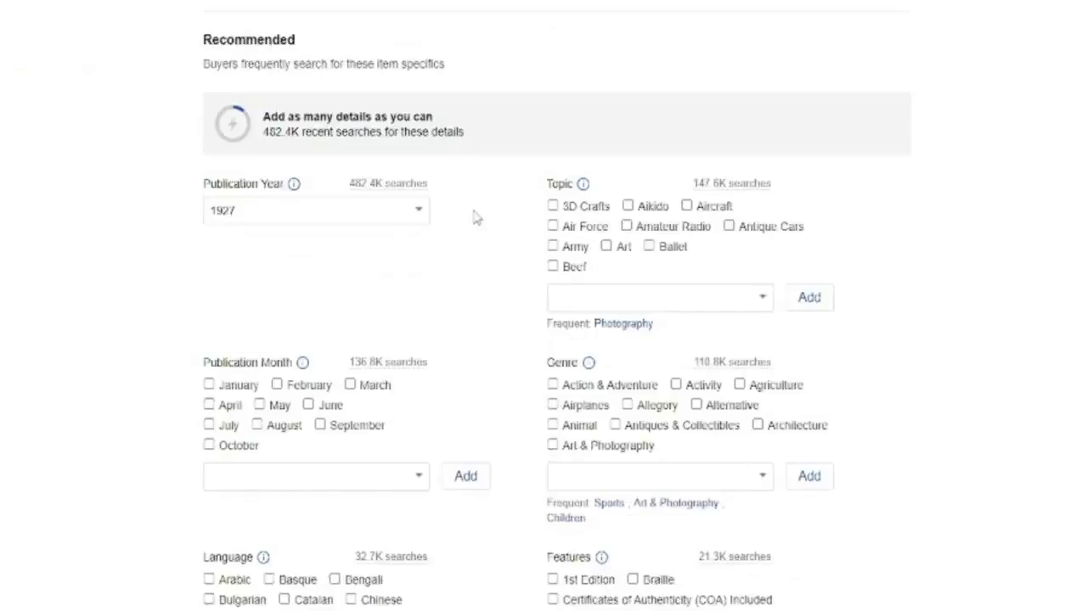
scroll(473, 218, down, 12)
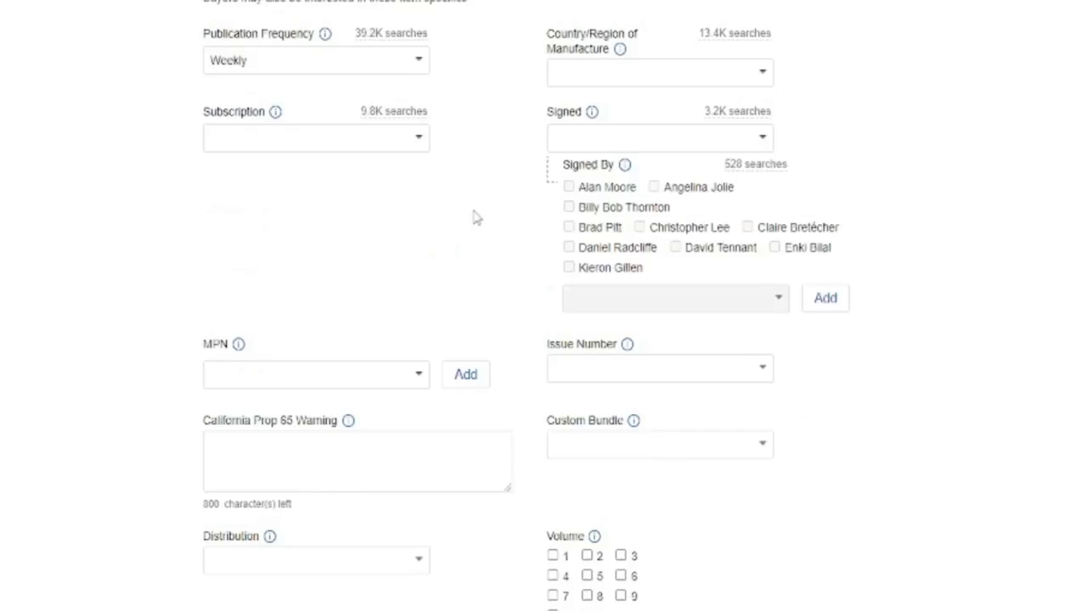
scroll(476, 219, down, 3)
scroll(472, 219, down, 20)
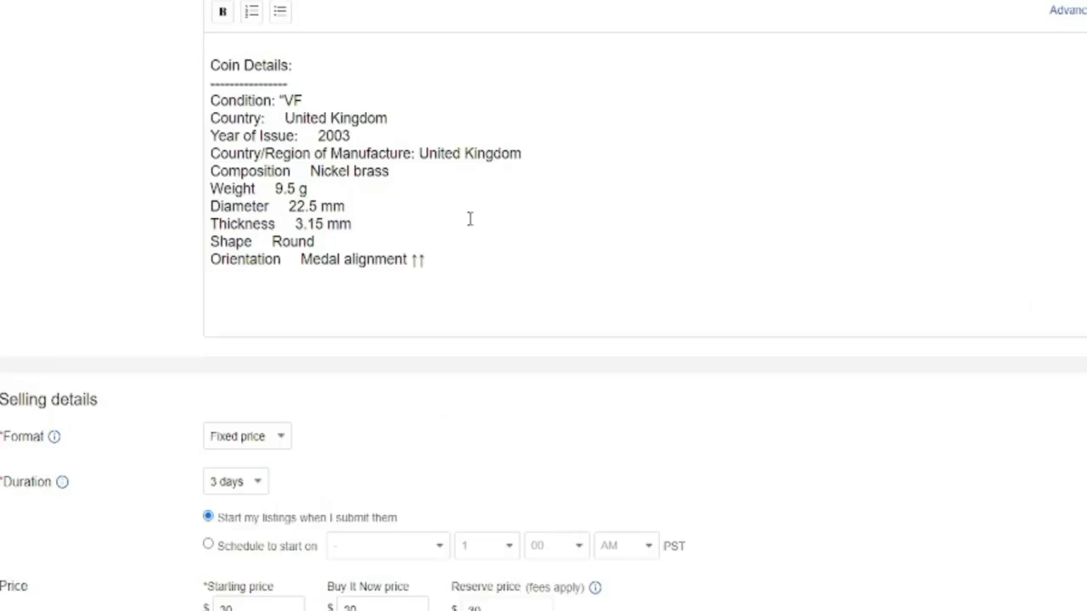
scroll(470, 219, down, 6)
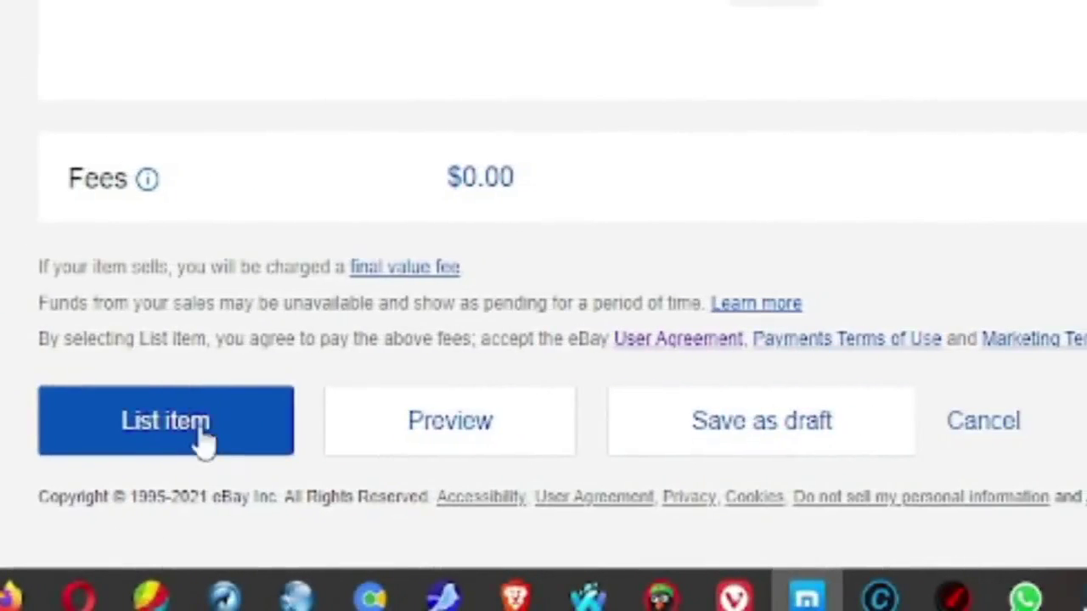
click(206, 433)
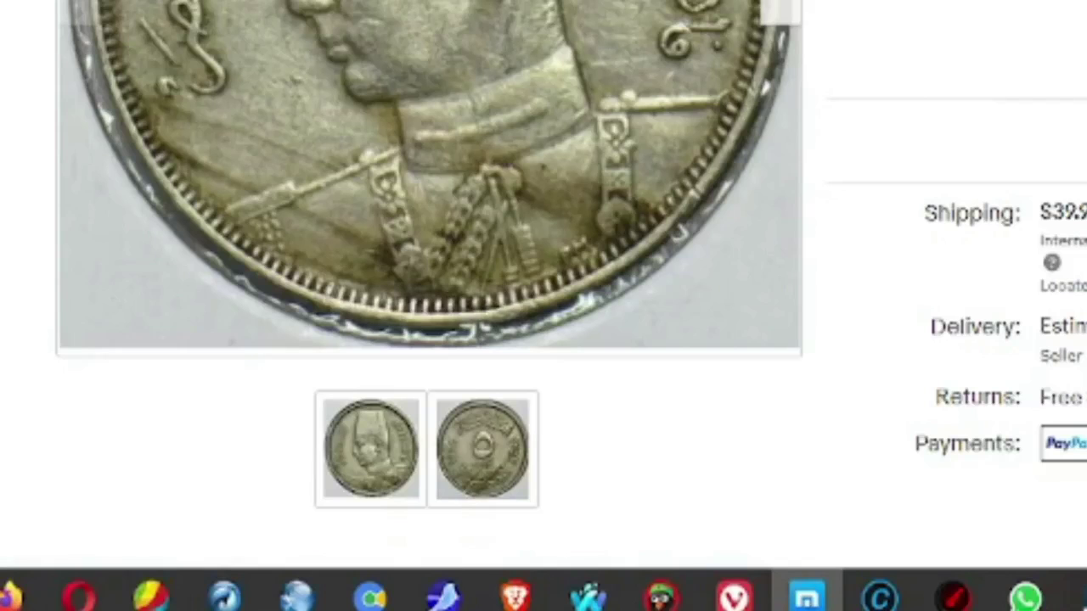
Examine other sellers' Egyptian coin and banknote listings, including their photos, shipping and return details, and similar sponsored items
scroll(544, 306, down, 5)
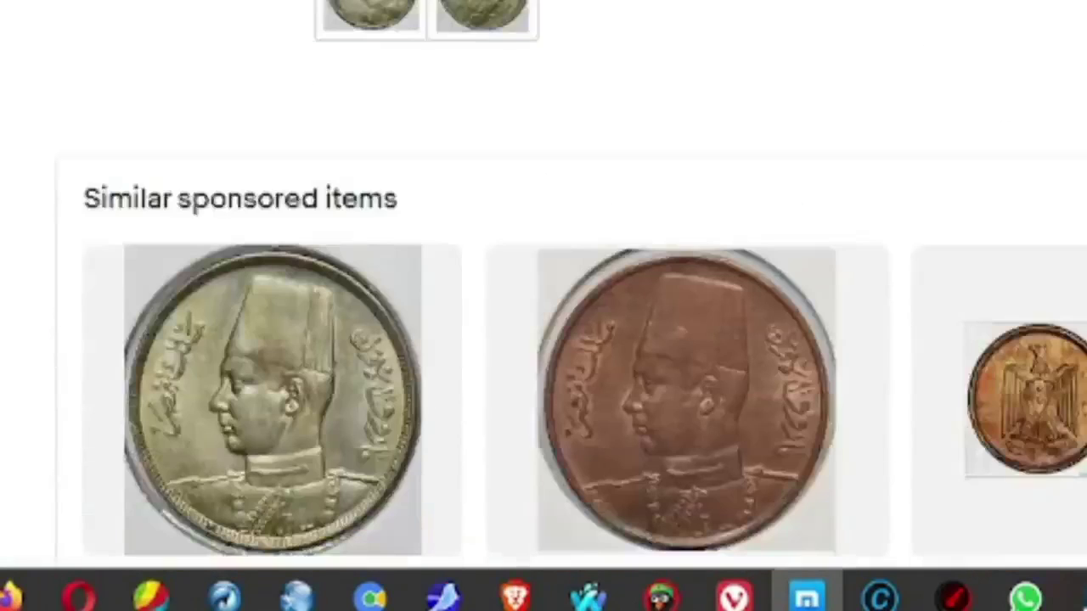
scroll(544, 305, down, 2)
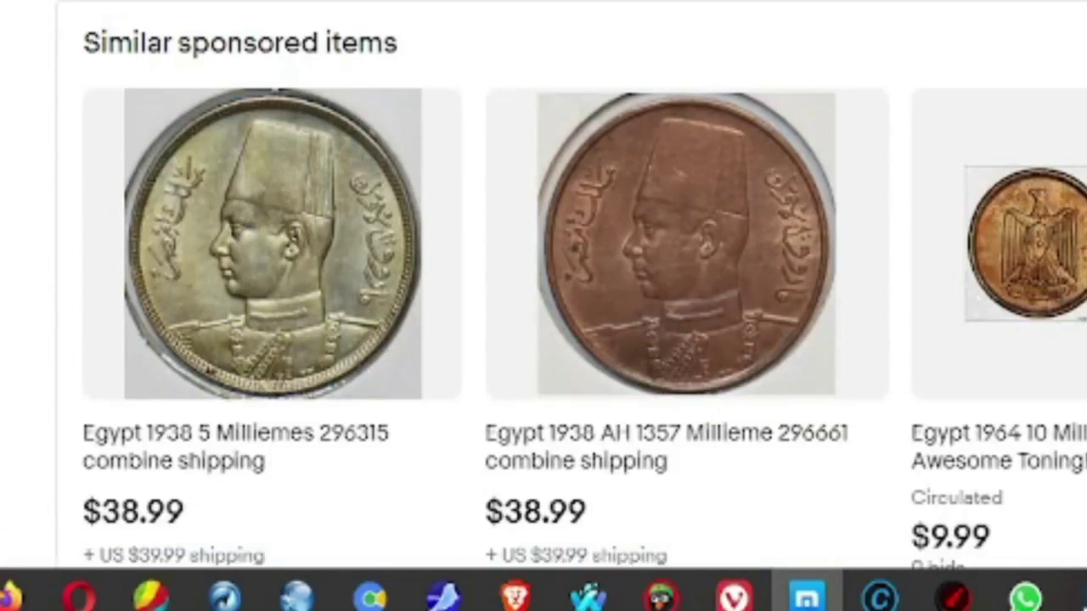
scroll(544, 306, up, 6)
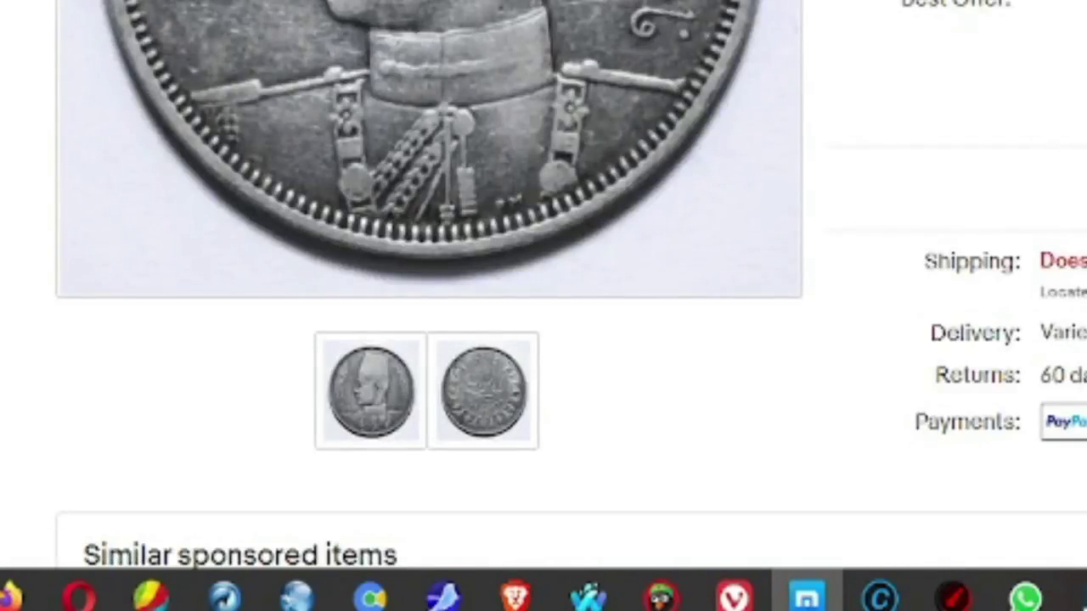
scroll(543, 306, down, 5)
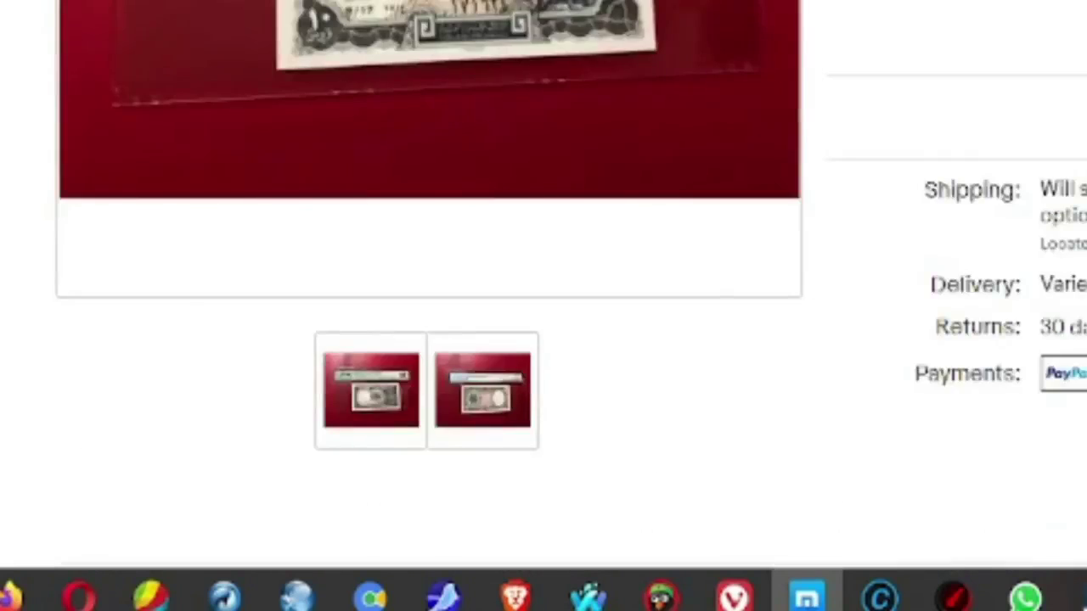
scroll(544, 306, down, 10)
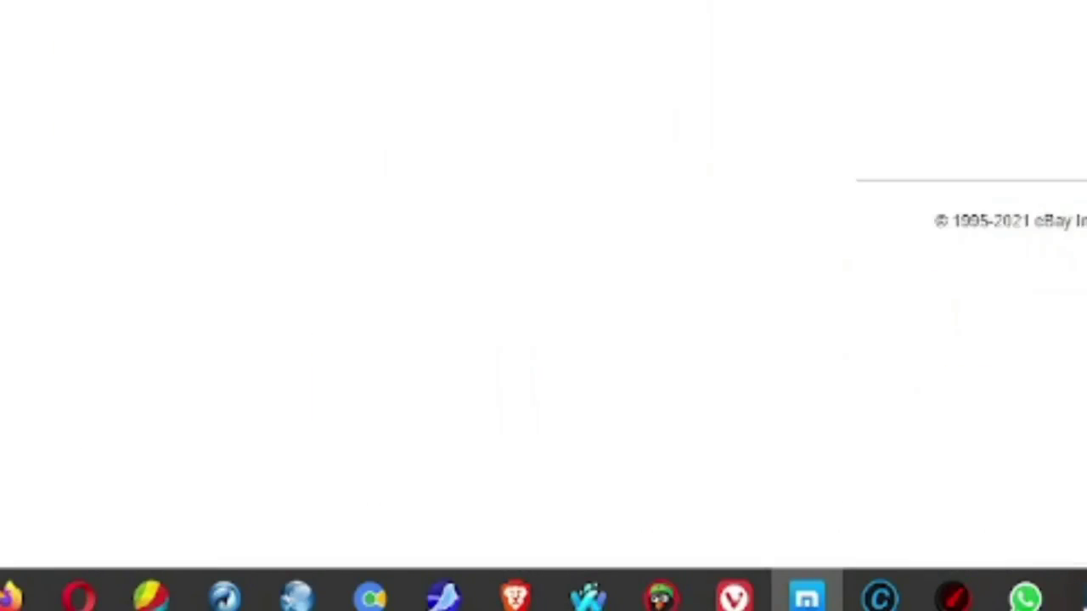
scroll(544, 306, up, 10)
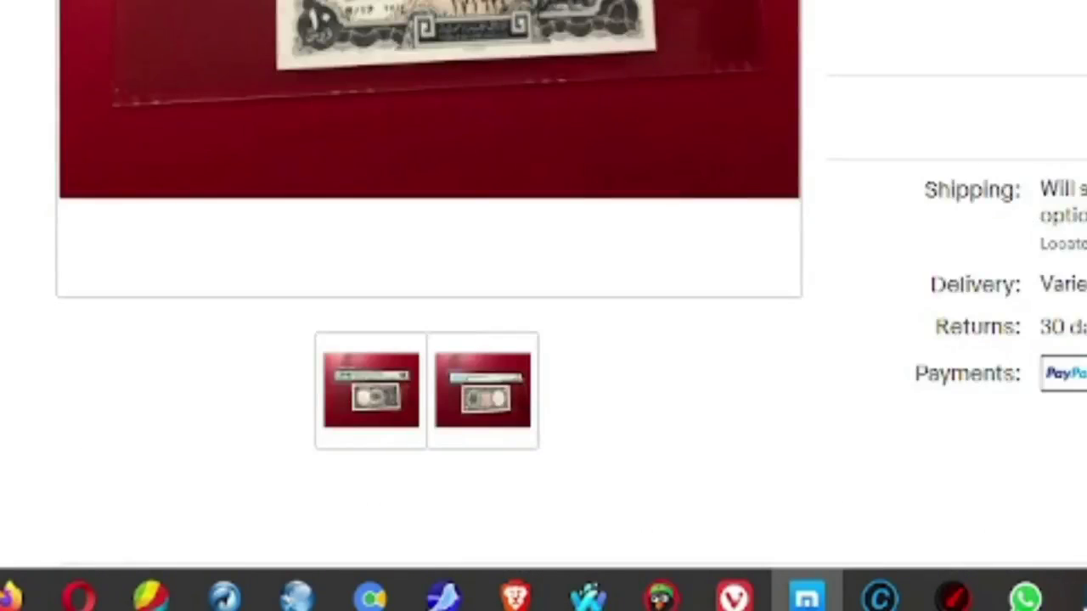
scroll(543, 306, down, 3)
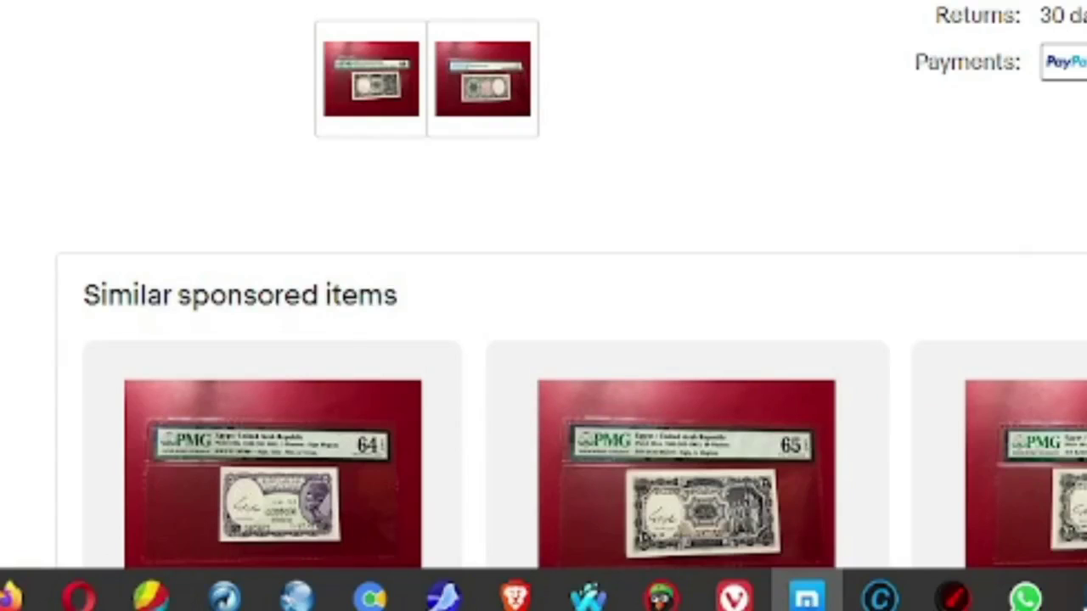
scroll(543, 305, down, 3)
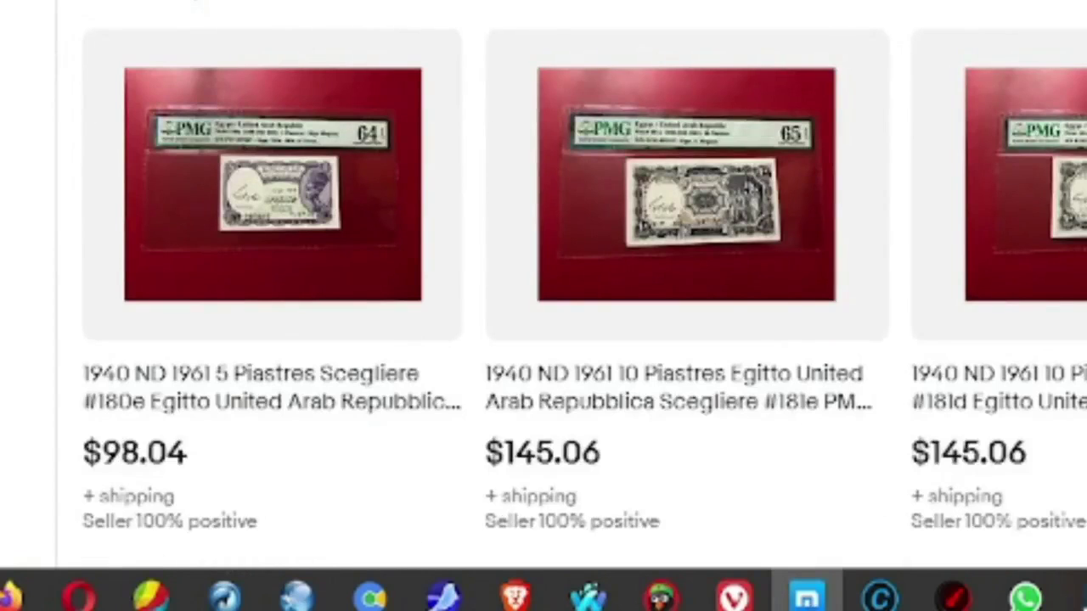
scroll(543, 305, up, 2)
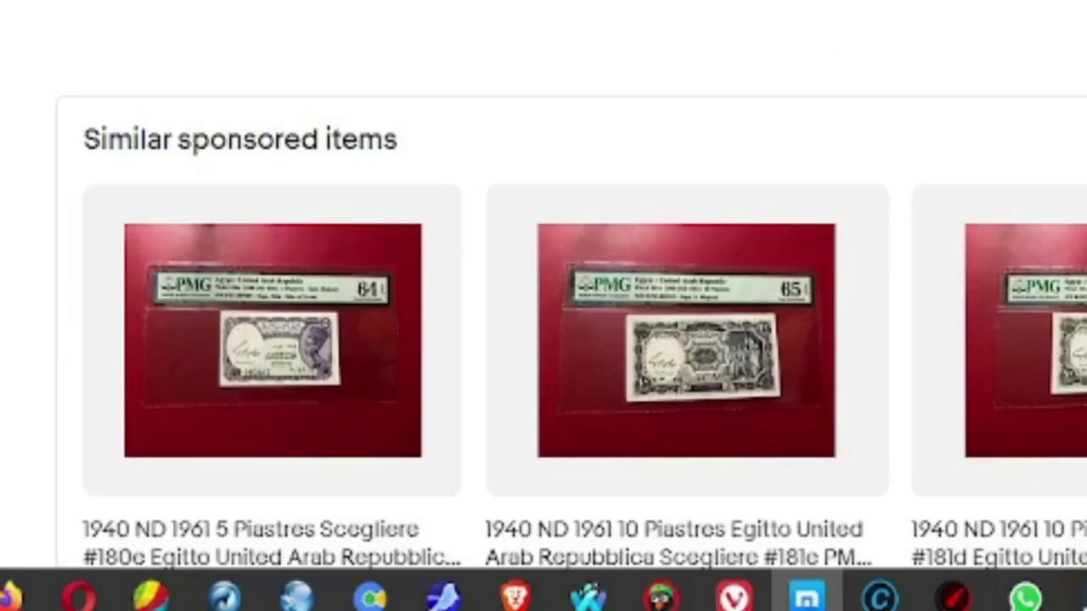